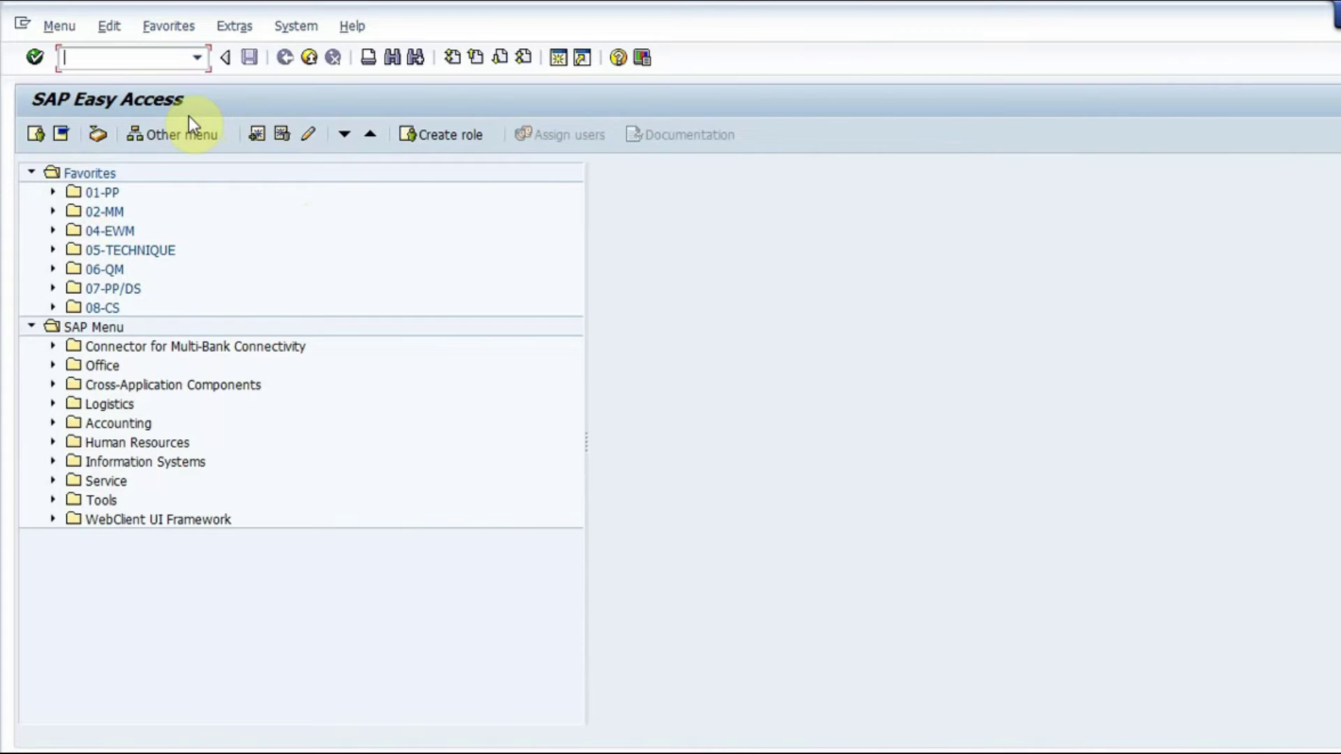
# Start VA21, look up inquiry number 10000019 in Notepad, and choose quotation type QT
pyautogui.write('va21')
pyautogui.press('Return')
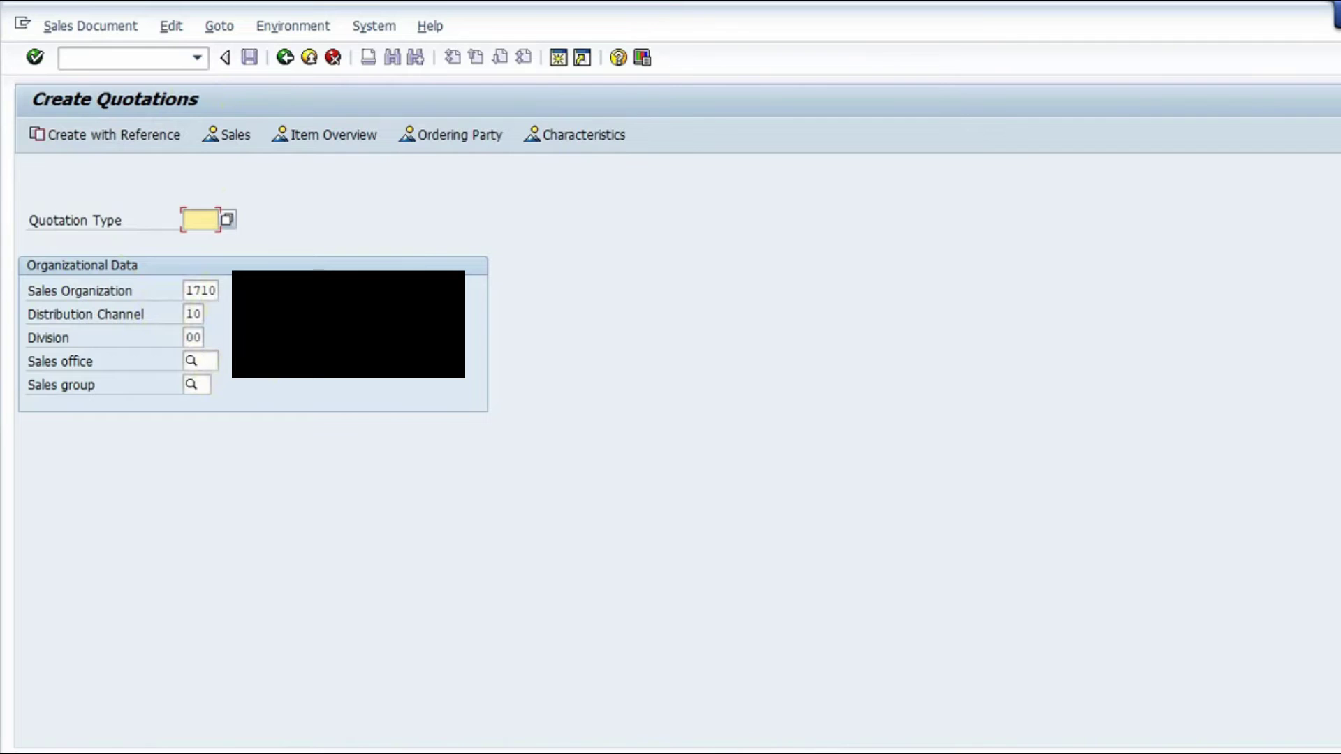
pyautogui.hotkey('alt', 'Tab')
pyautogui.doubleClick(845, 240)
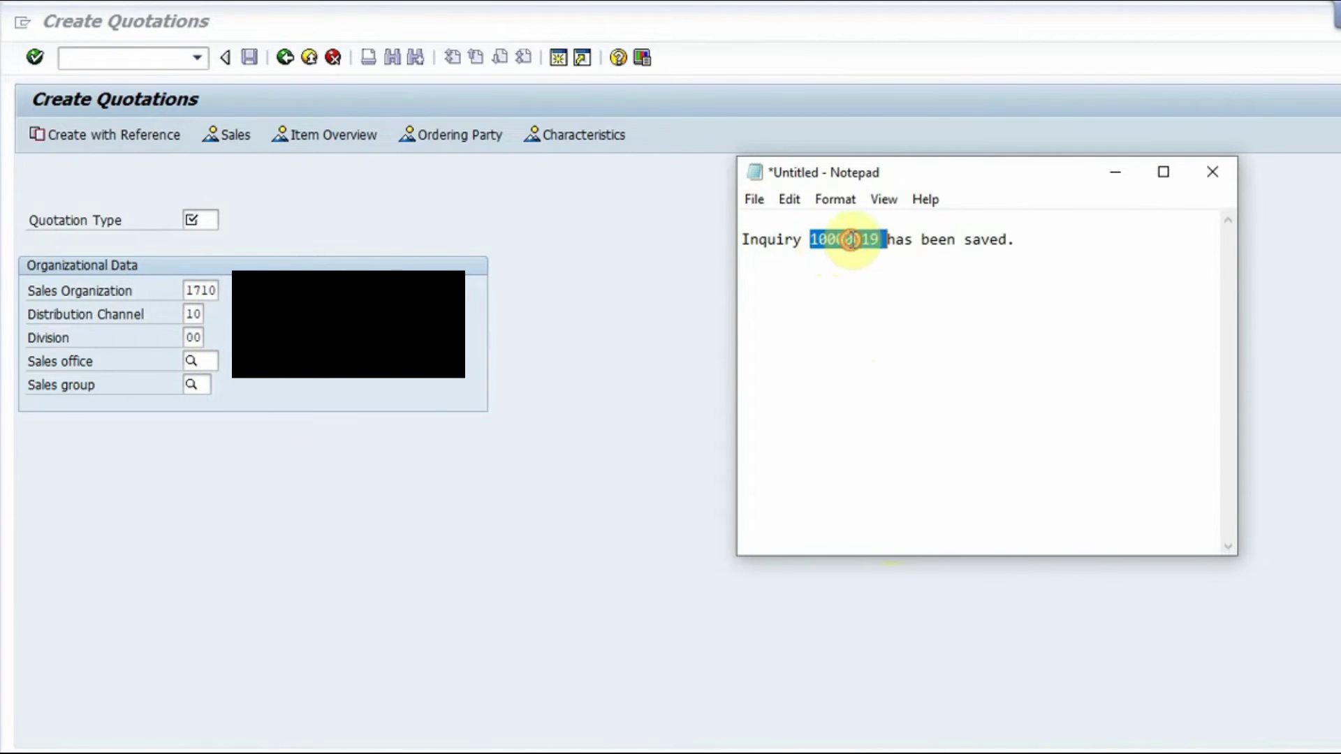
pyautogui.click(1115, 172)
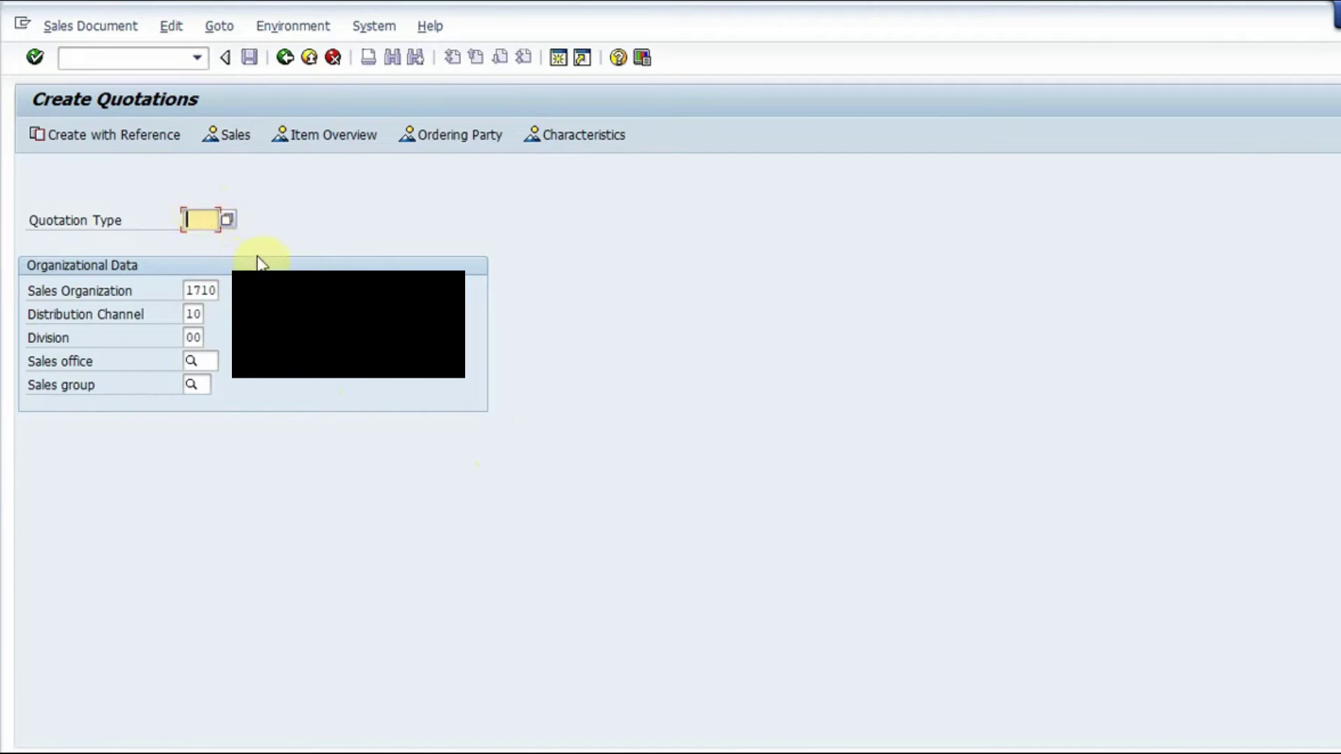
pyautogui.click(230, 221)
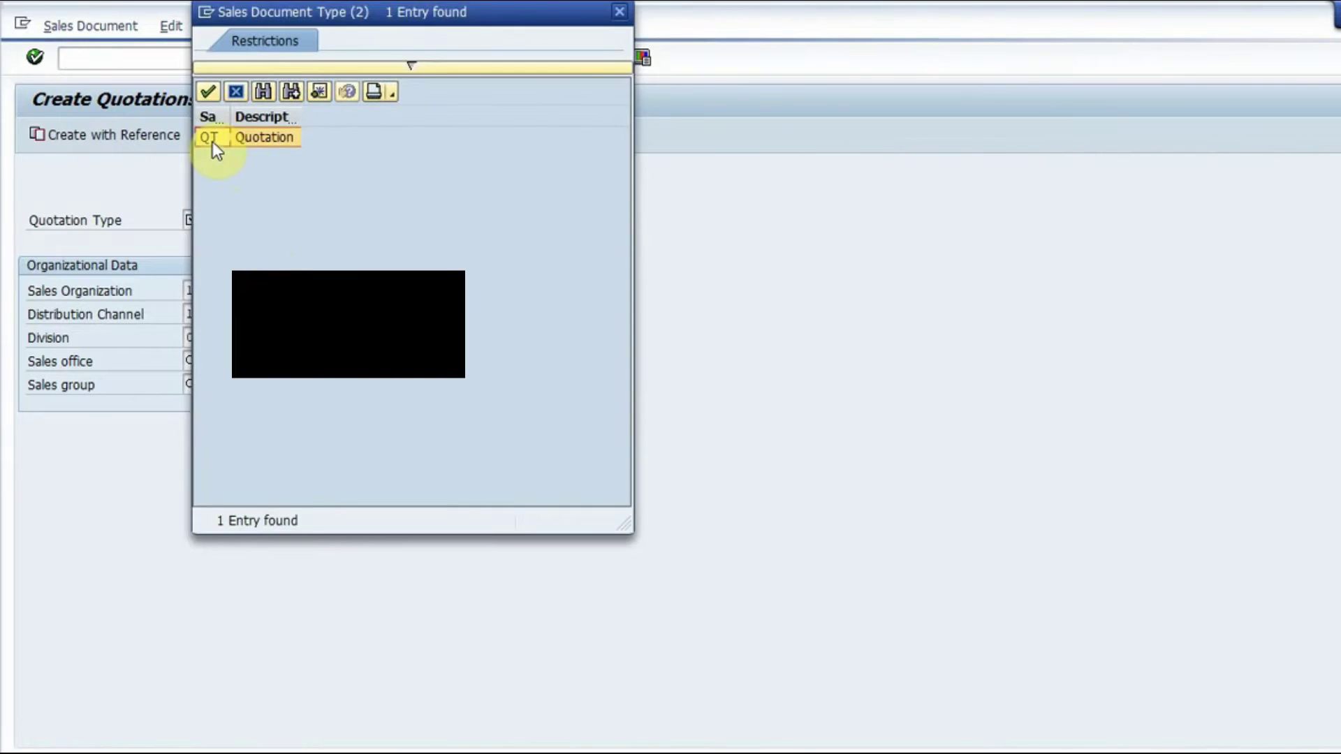
pyautogui.doubleClick(209, 137)
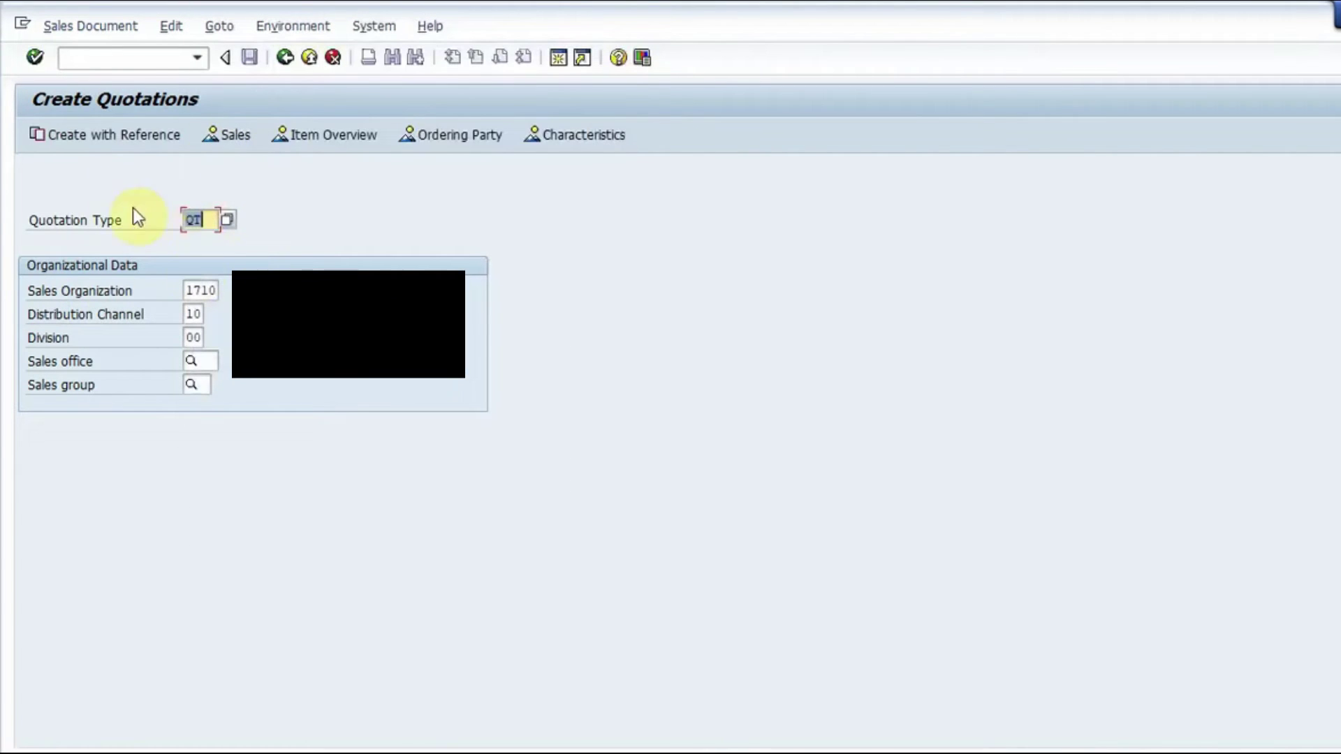
# Create the quotation with reference to inquiry 10000019, moving the reference dialog aside first
pyautogui.click(106, 135)
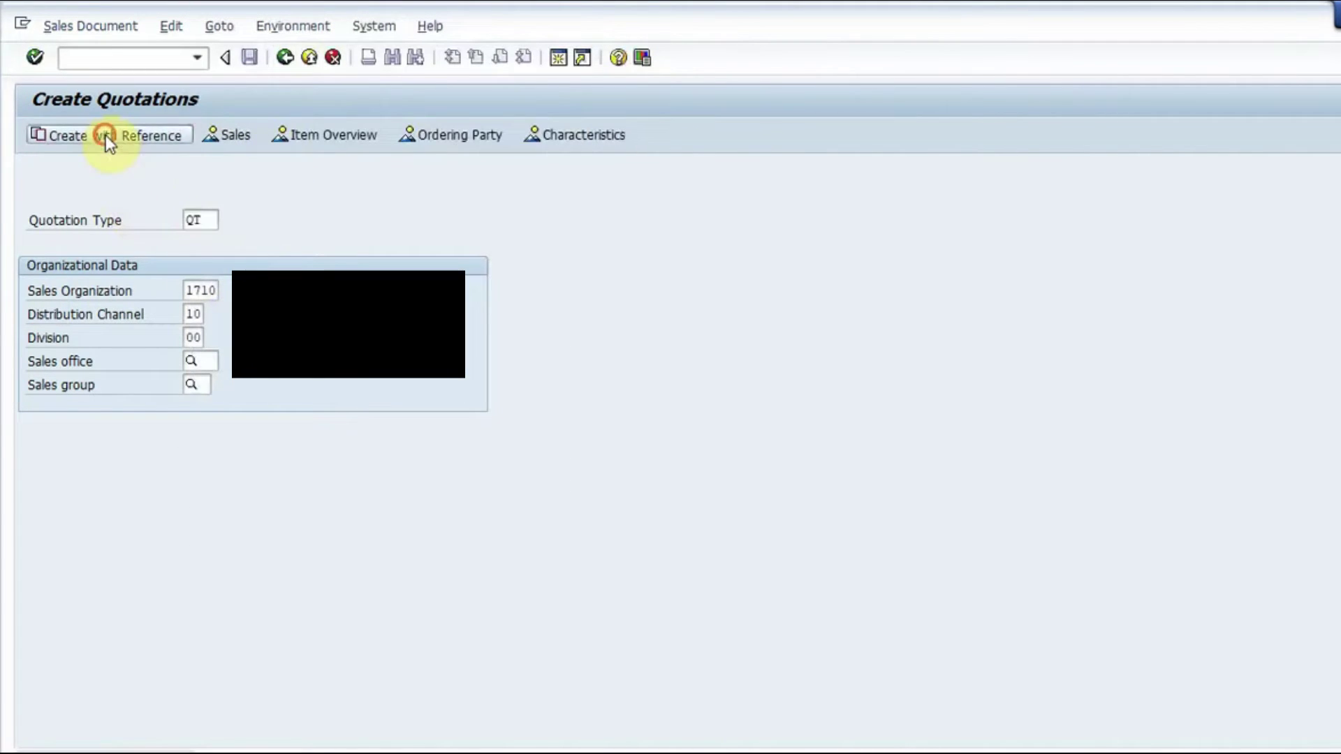
pyautogui.moveTo(355, 306); pyautogui.dragTo(757, 203)
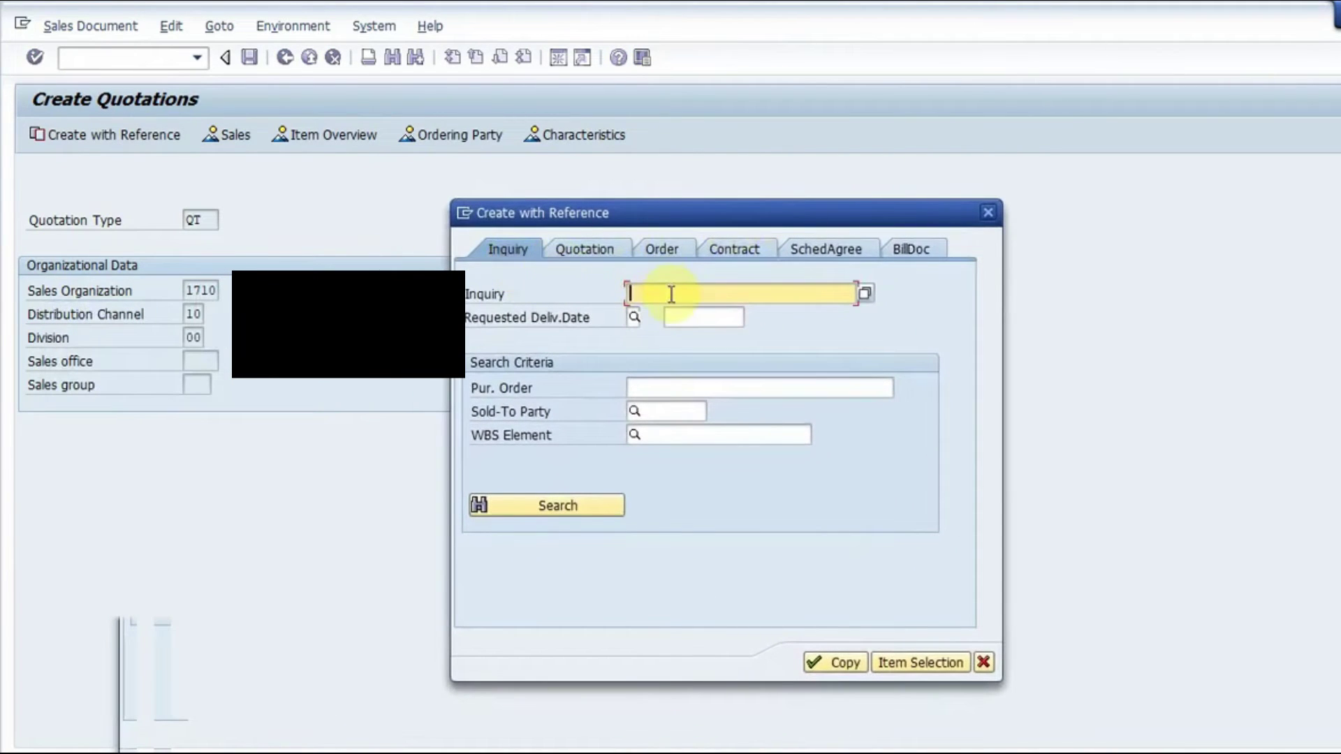
pyautogui.write('10000019')
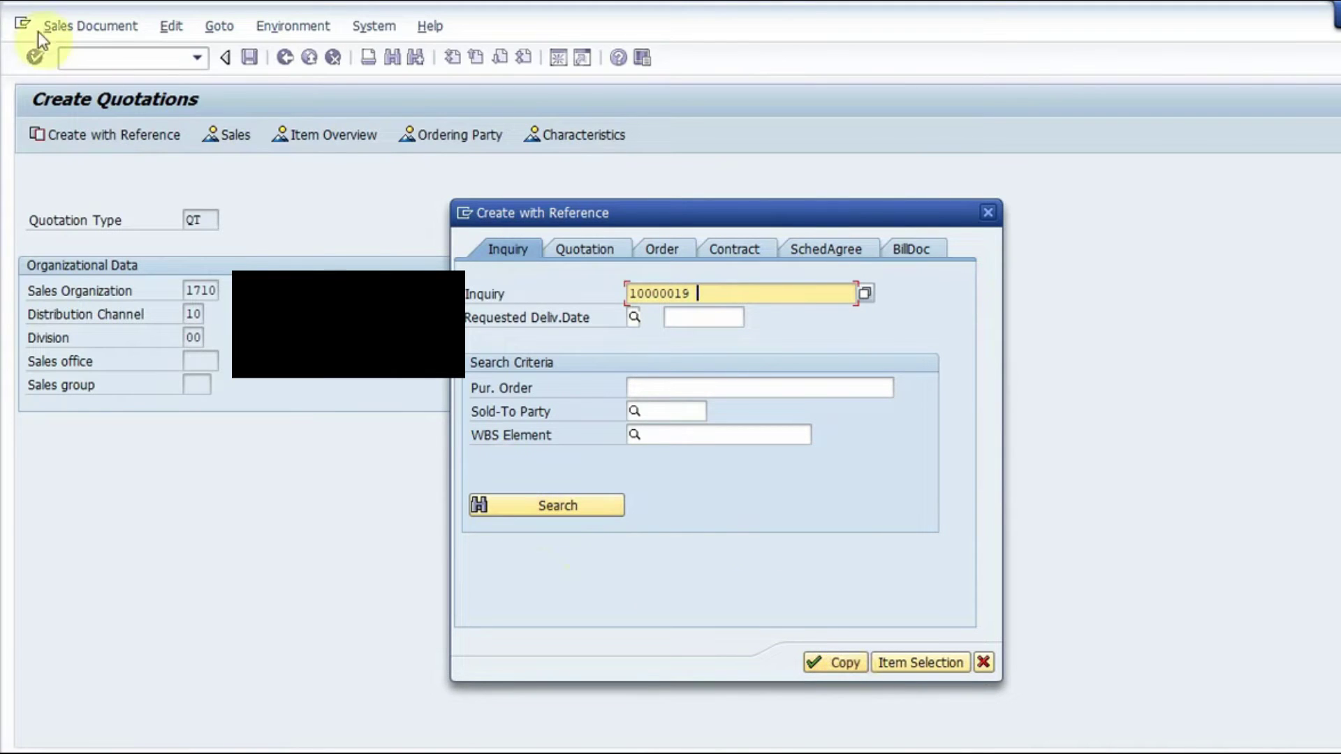
# Copy inquiry 10000019 into the quotation and set customer reference custorder02 for item 10 FG_MTS
pyautogui.click(840, 665)
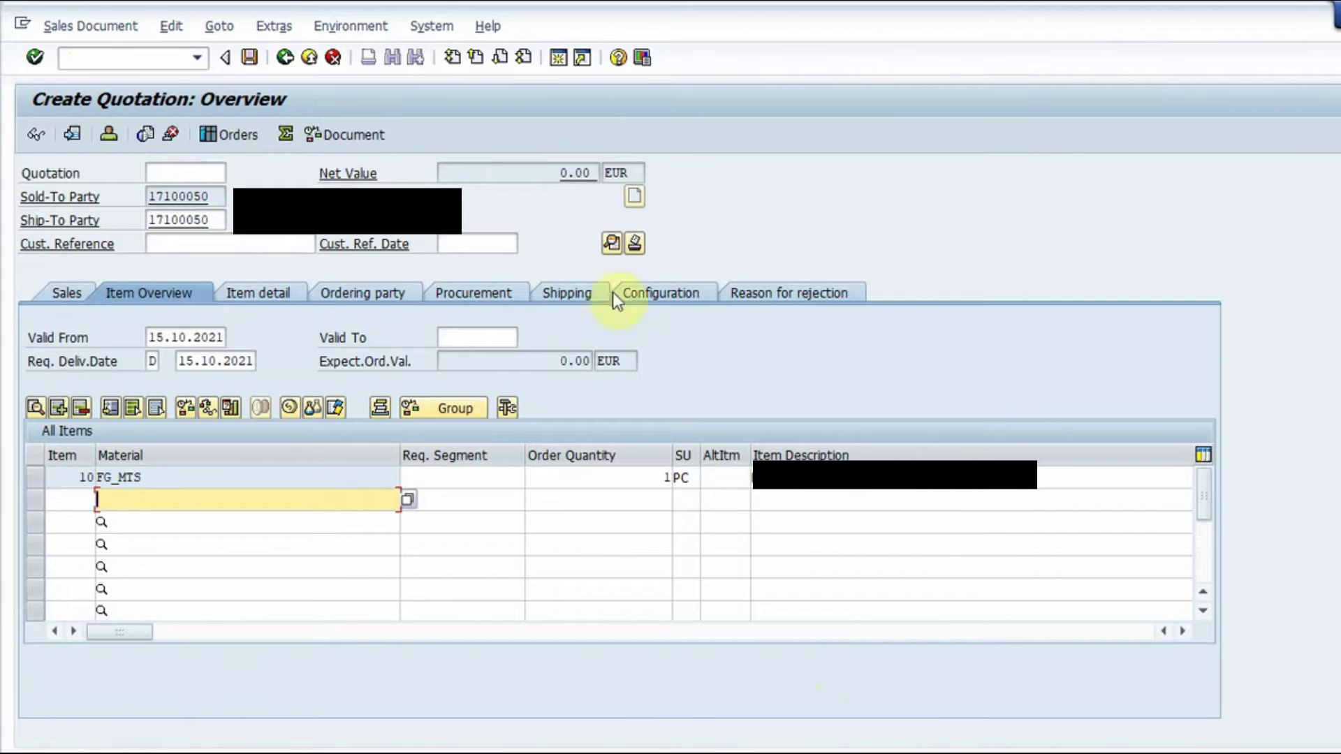
pyautogui.click(297, 477)
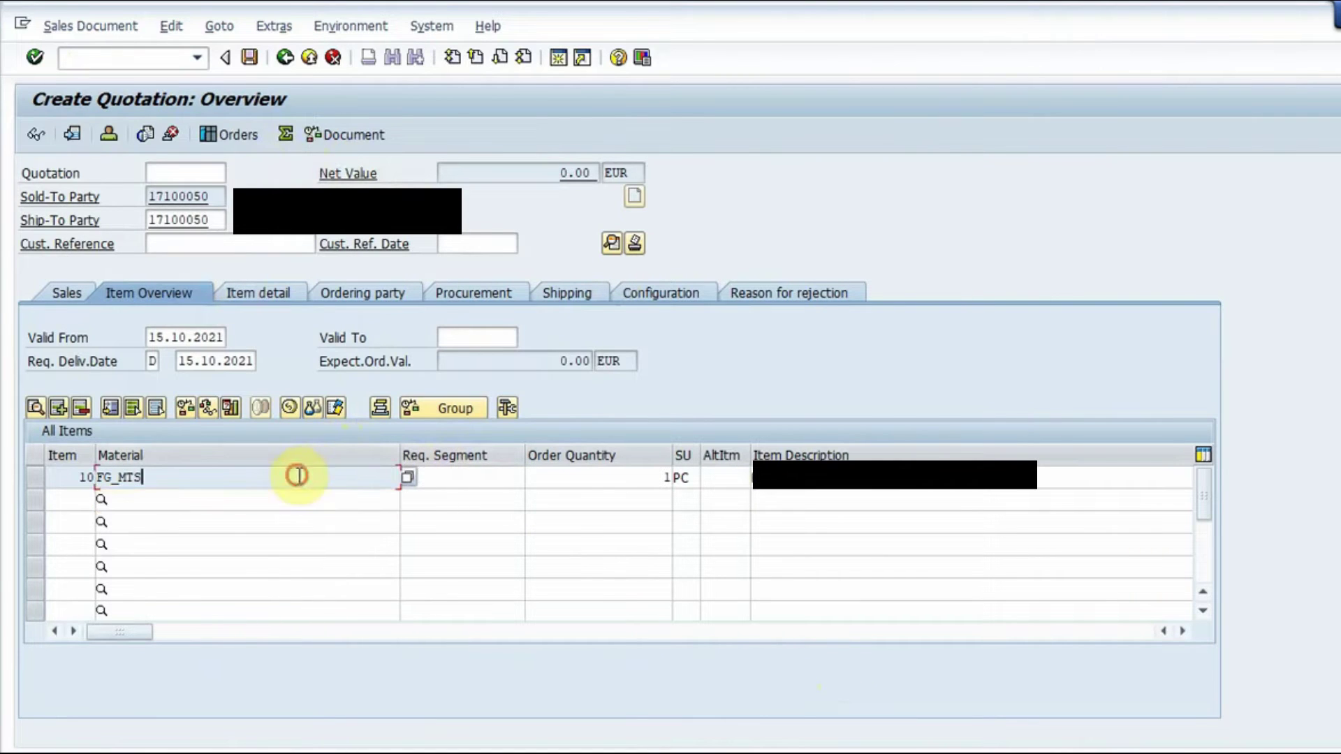
pyautogui.click(209, 245)
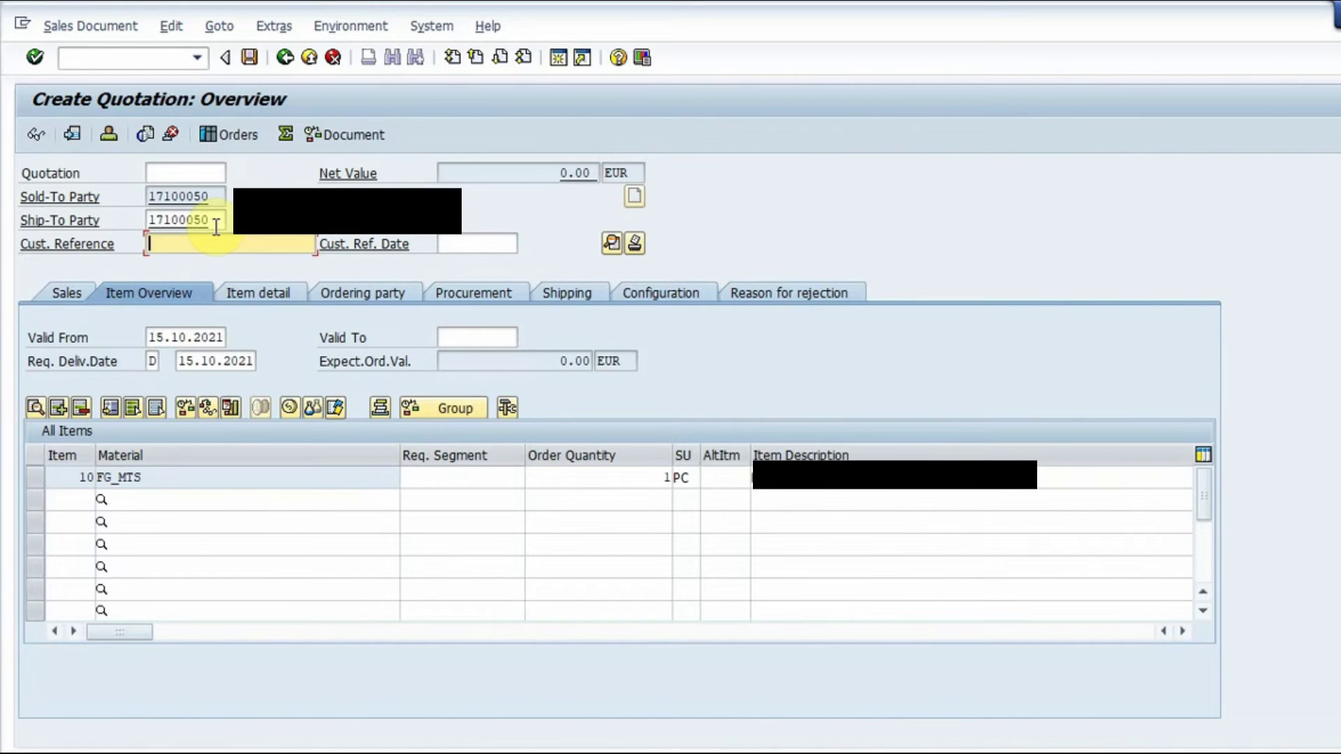
pyautogui.write('cust')
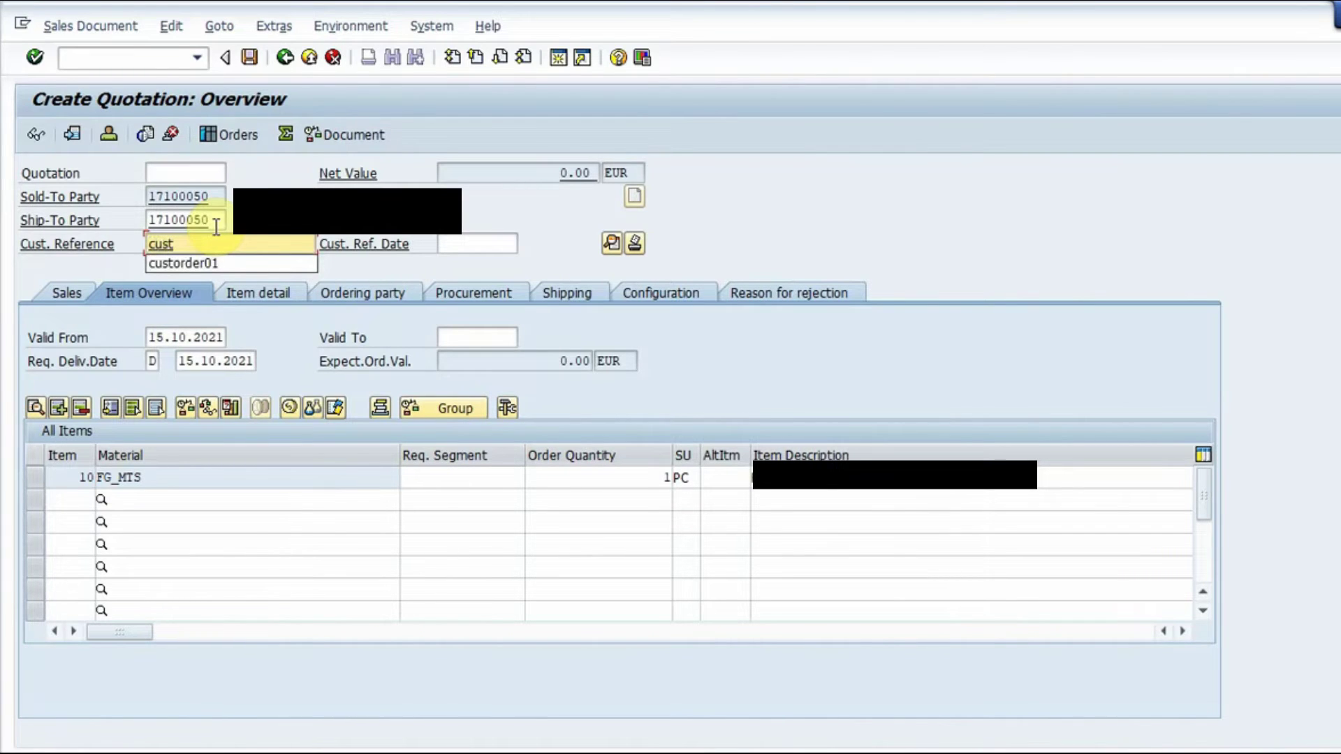
pyautogui.click(212, 265)
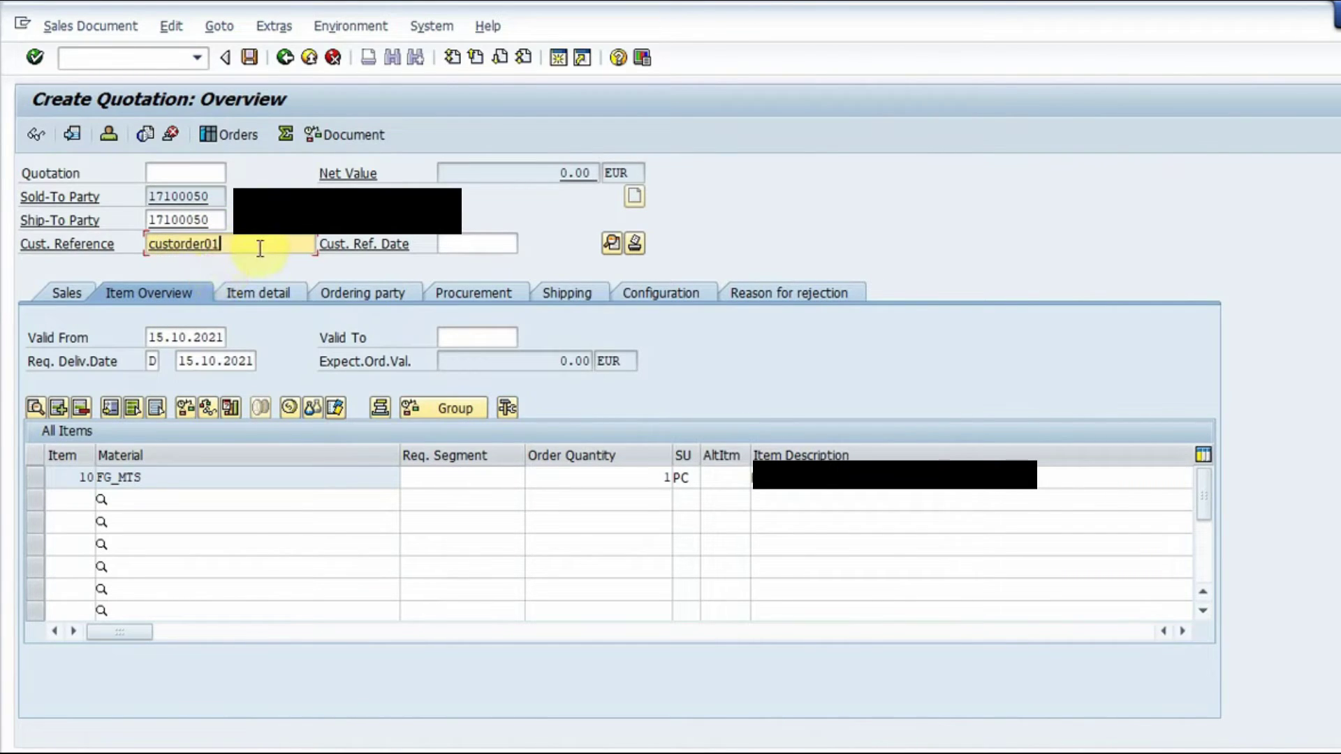
pyautogui.press('BackSpace')
pyautogui.write('2')
pyautogui.click(638, 479)
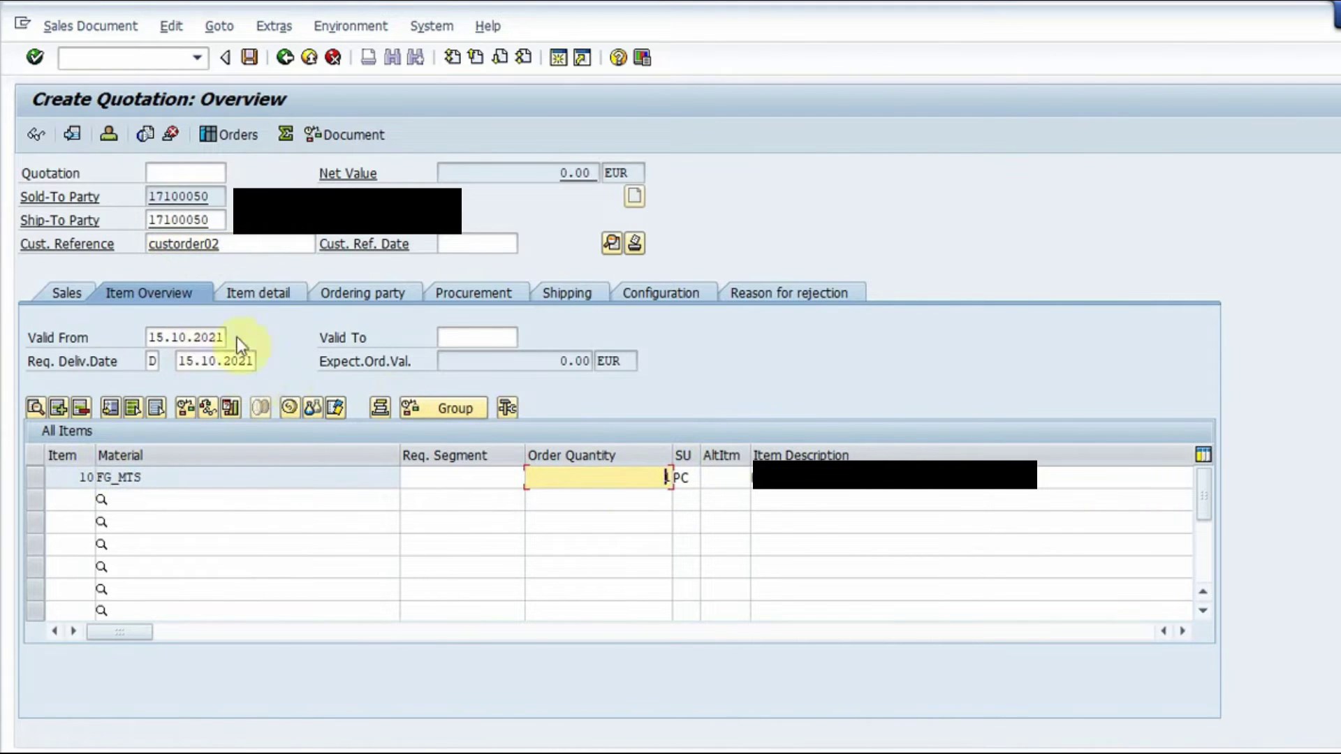
# Review the Sales header, then the Shipping tab showing item 10 delivering 22.10.2021 from plant 1710
pyautogui.click(73, 292)
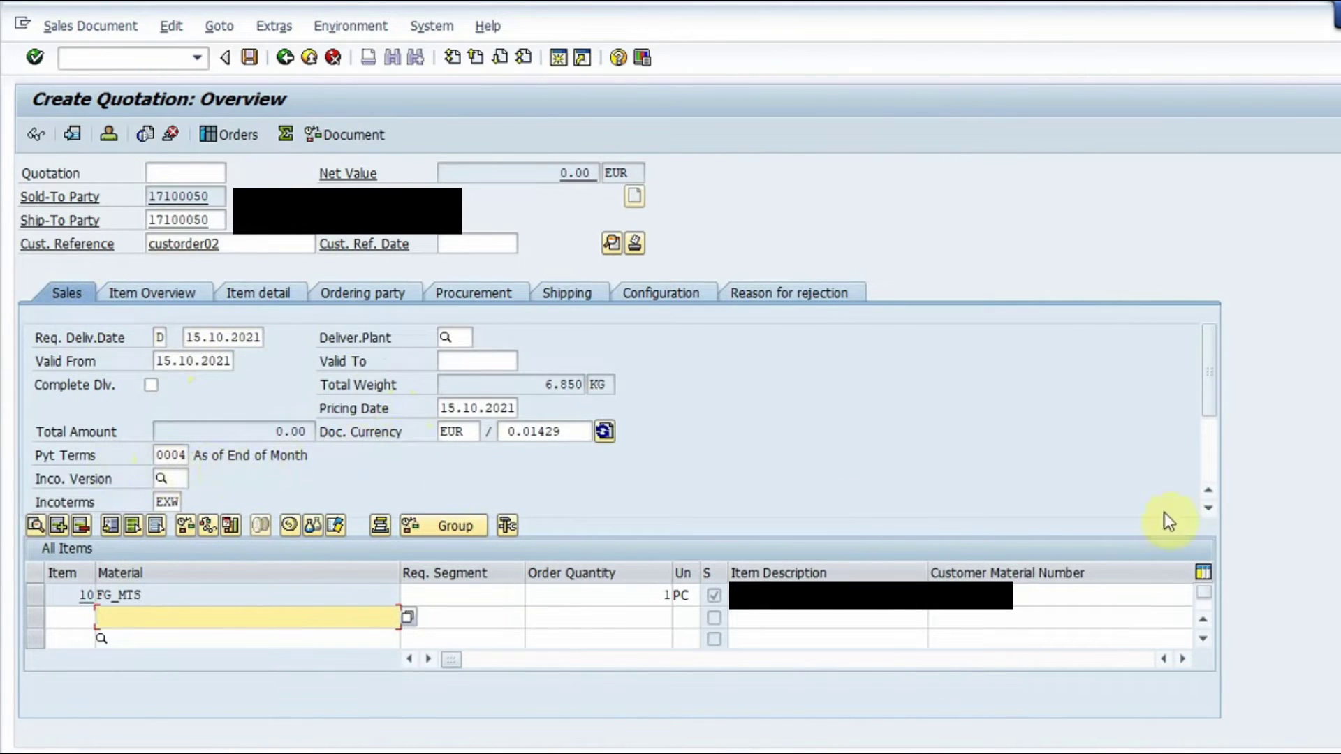
pyautogui.moveTo(1213, 383); pyautogui.dragTo(1210, 472)
pyautogui.click(37, 478)
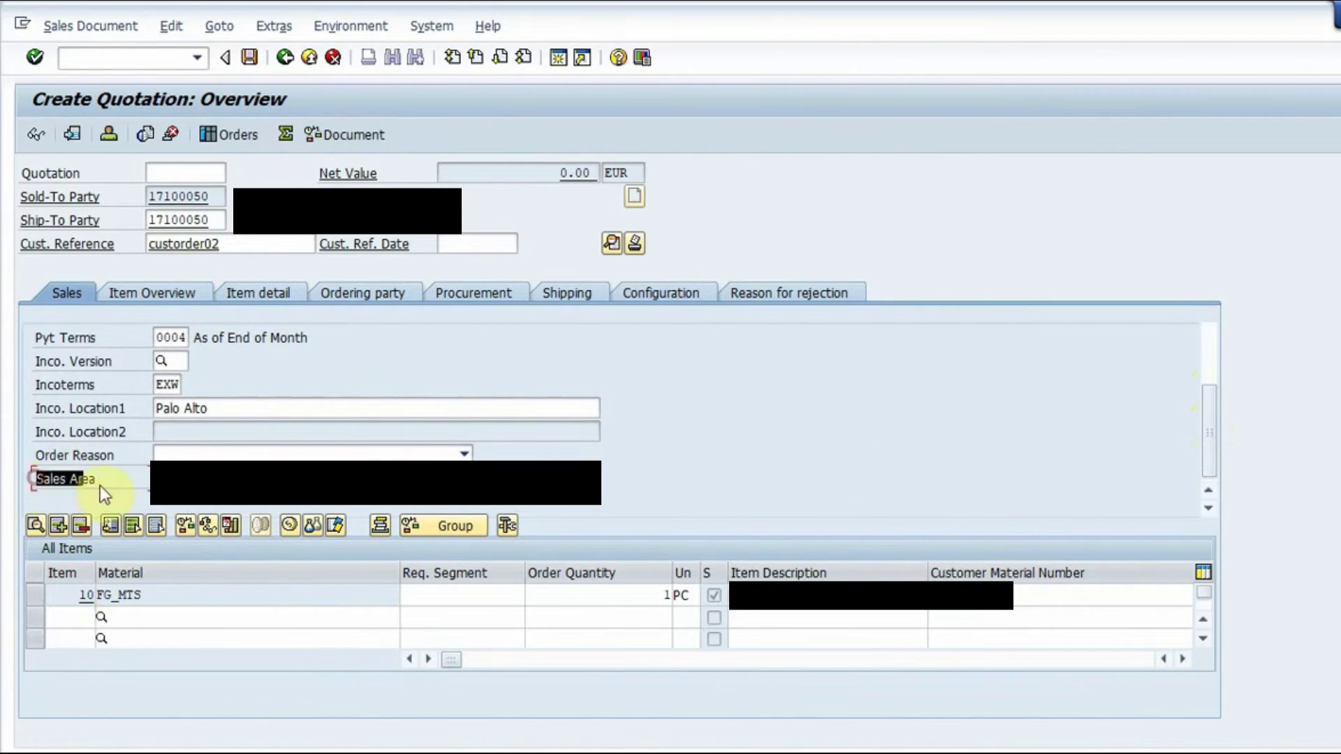
pyautogui.click(165, 292)
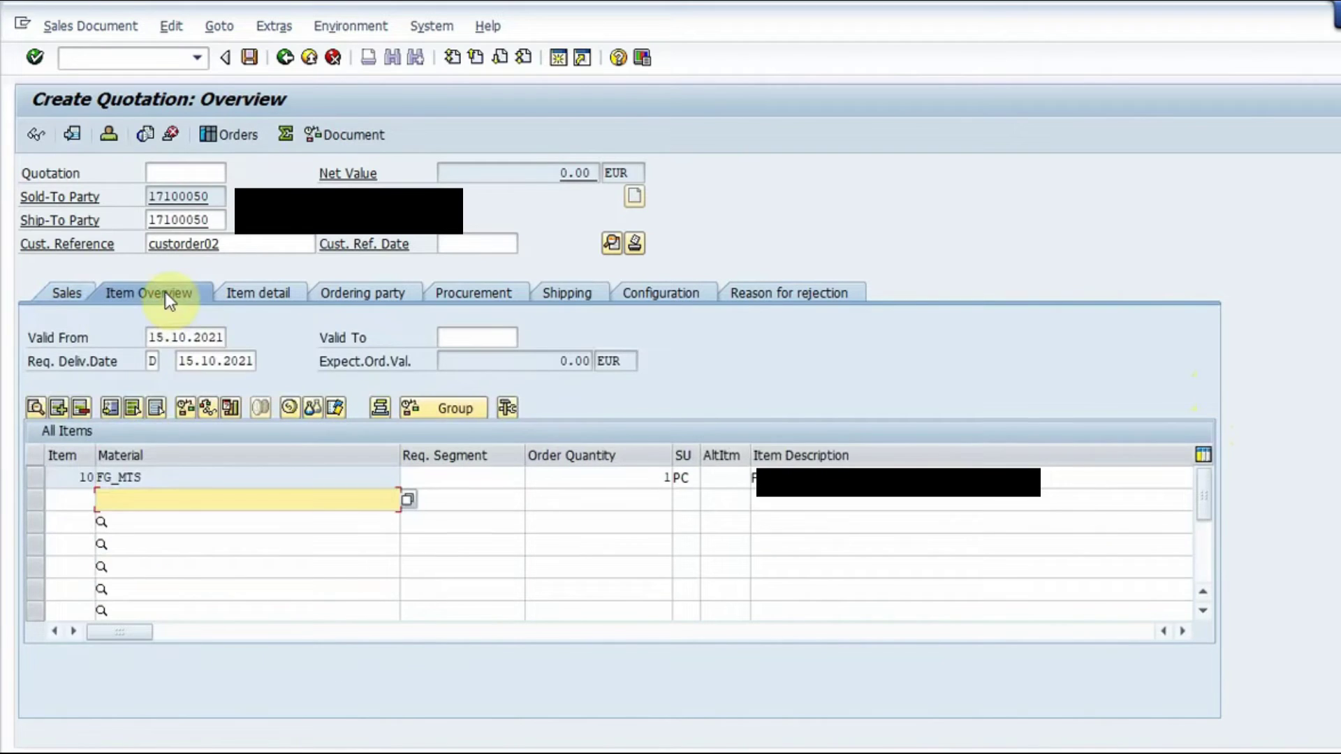
pyautogui.click(223, 479)
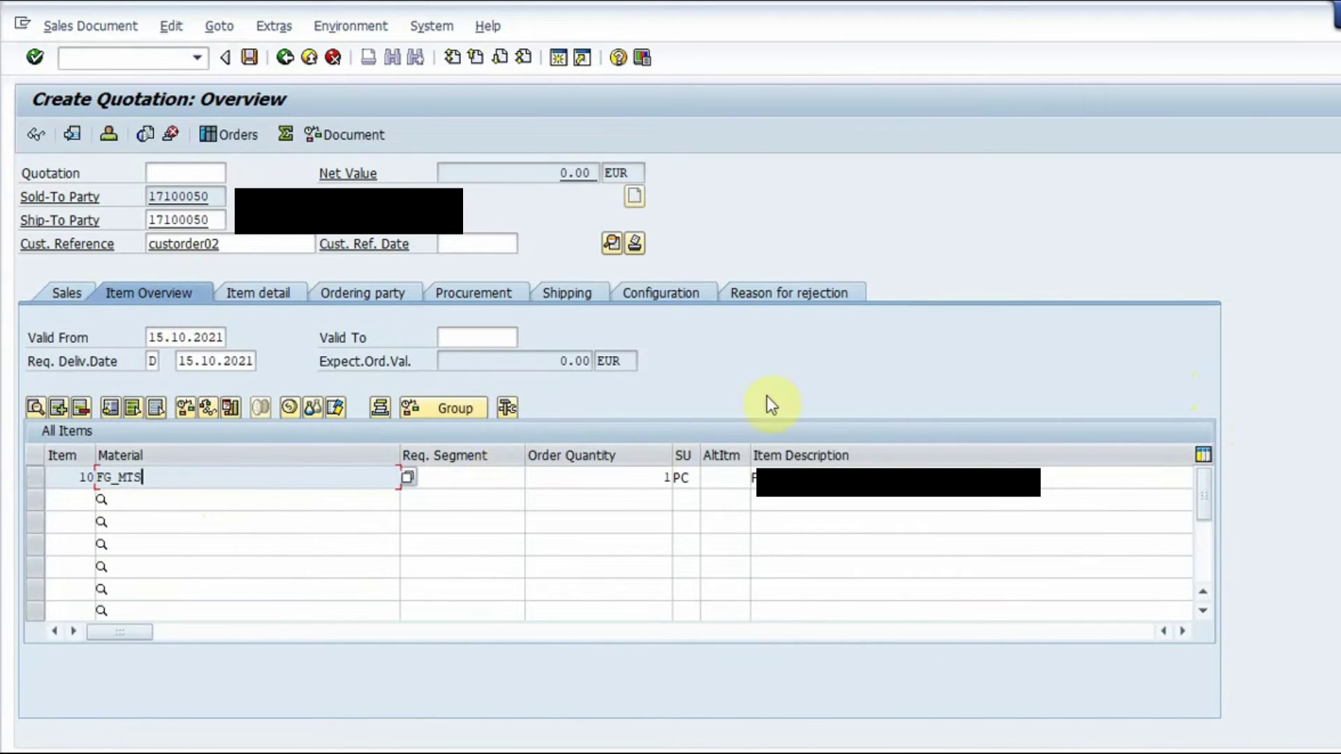
pyautogui.click(571, 299)
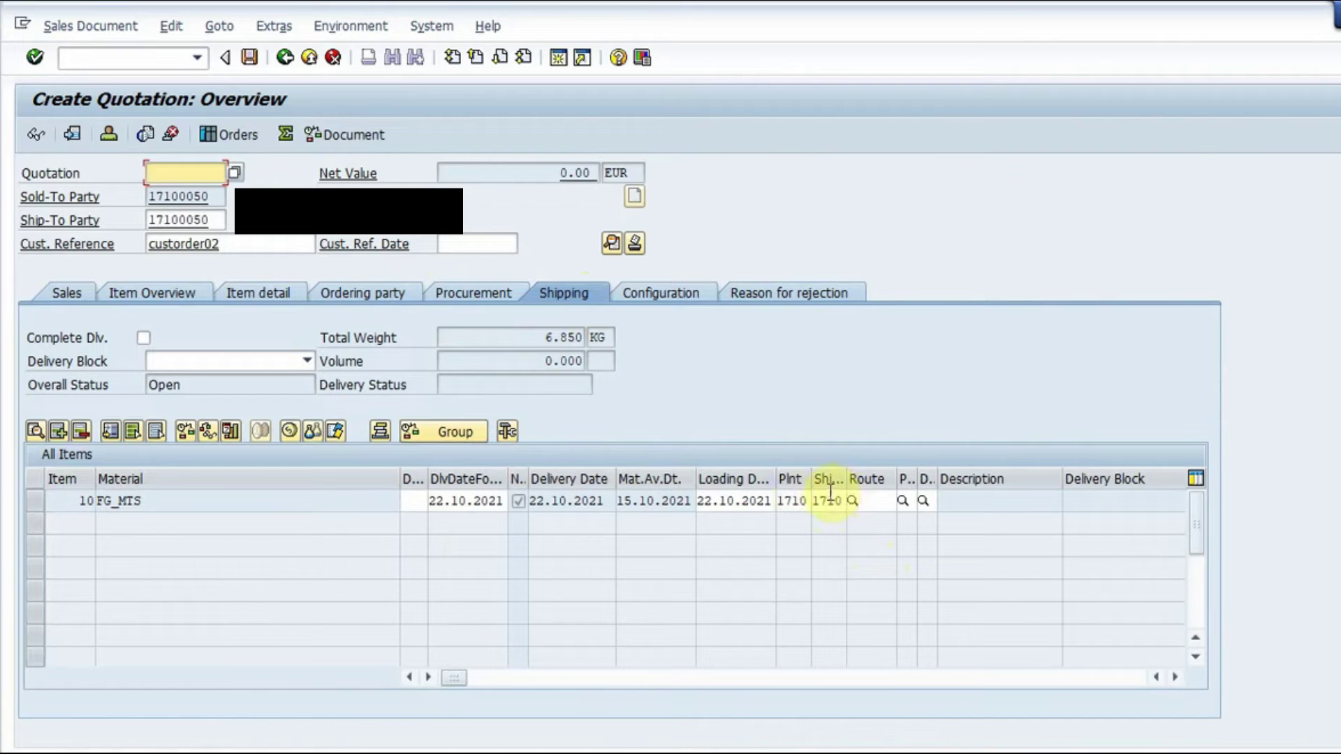
pyautogui.click(829, 501)
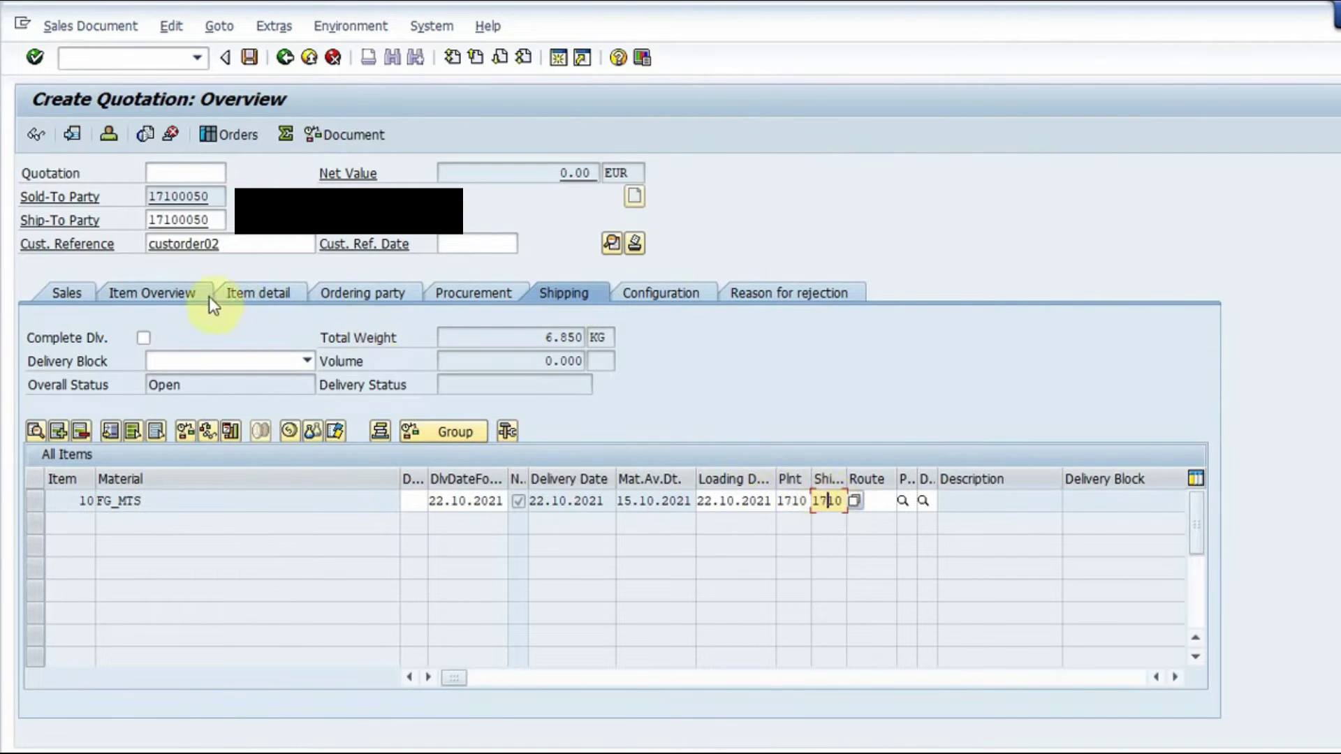
# Open item 10's details and browse its pricing, shipping, conditions and schedule-line tabs
pyautogui.doubleClick(144, 500)
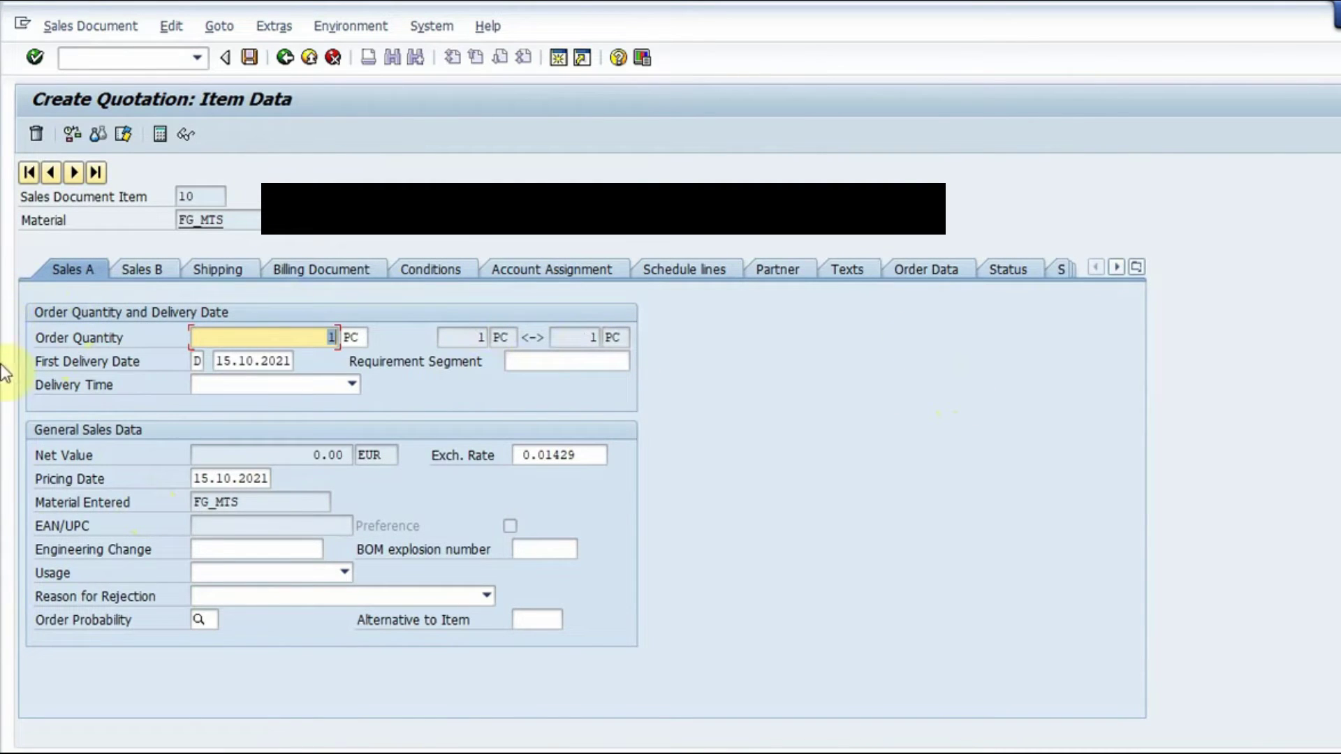
pyautogui.click(144, 268)
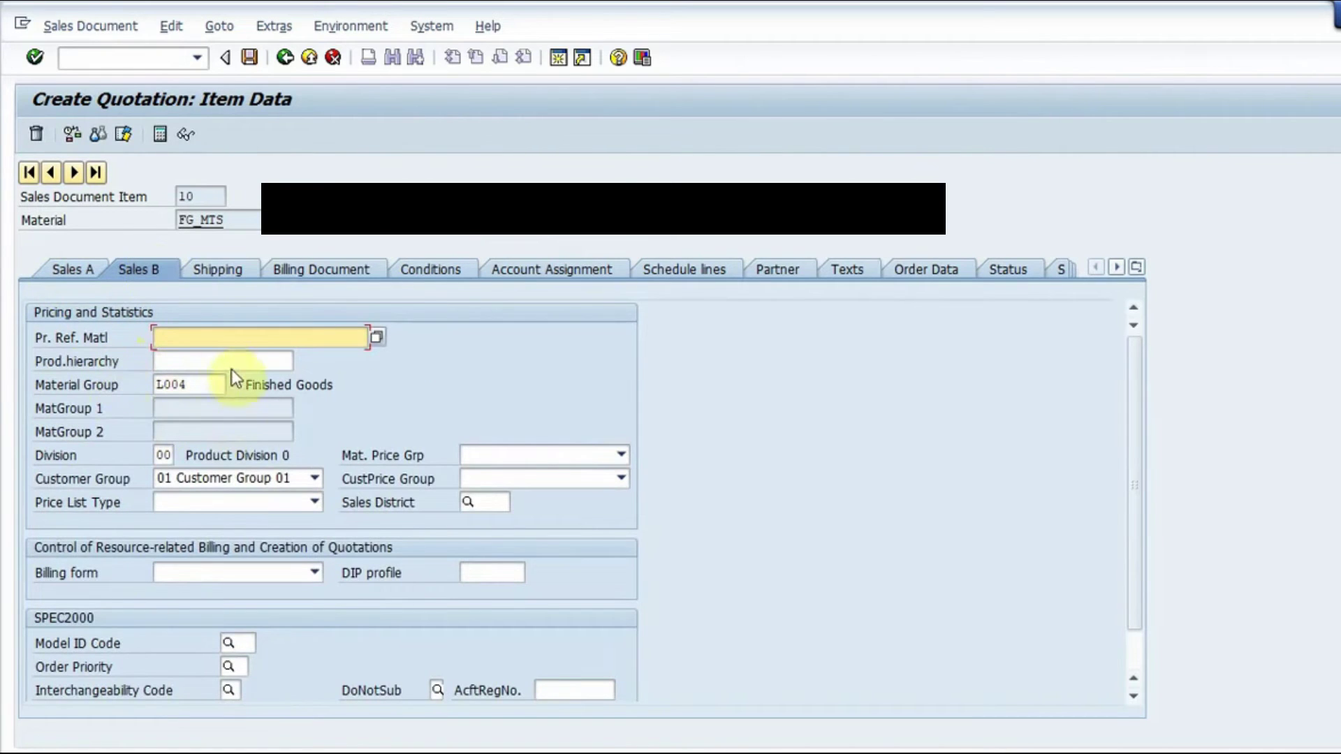
pyautogui.click(231, 271)
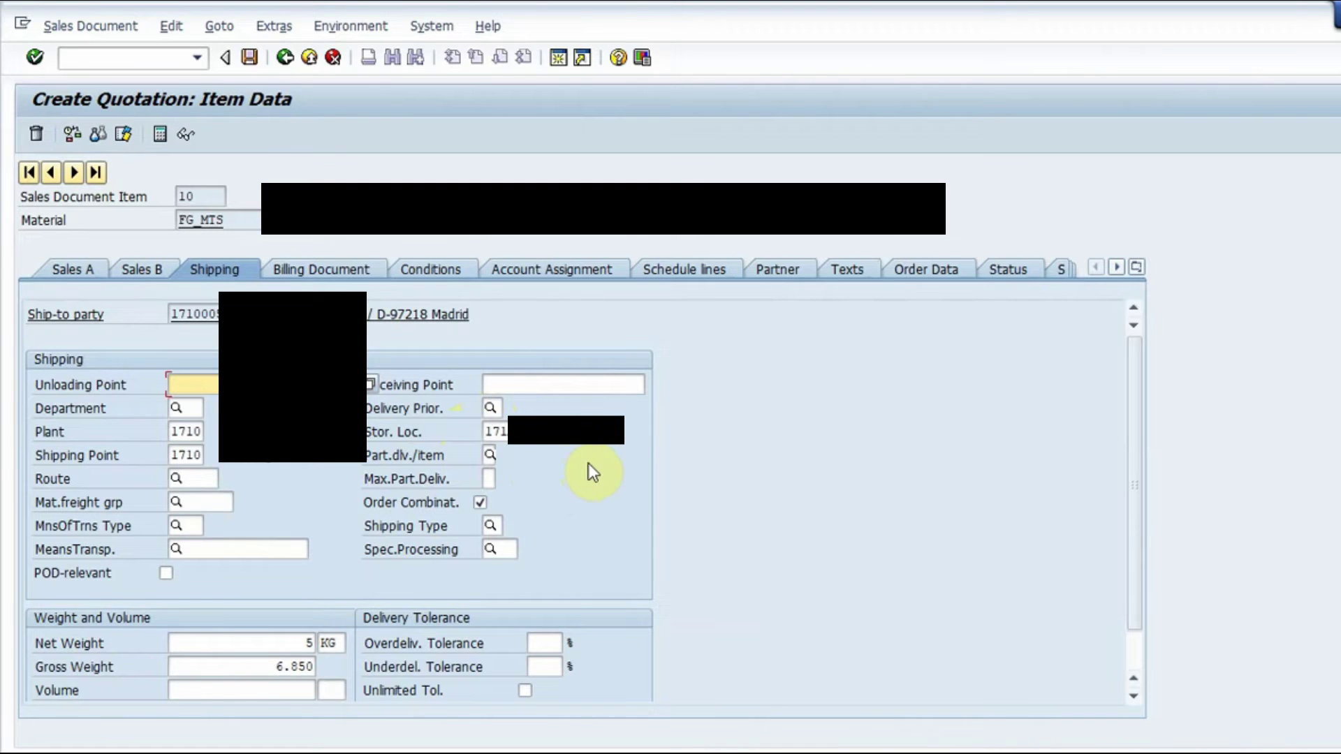
pyautogui.click(438, 270)
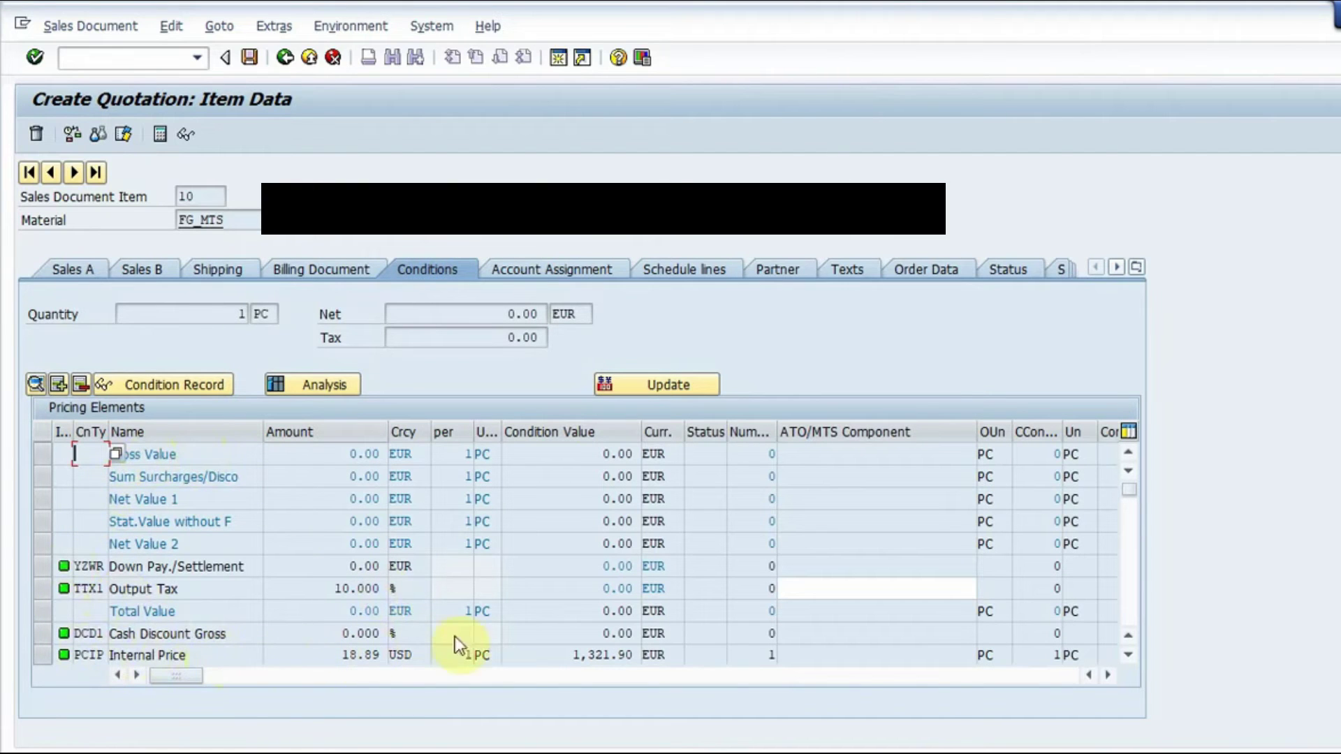
pyautogui.click(696, 269)
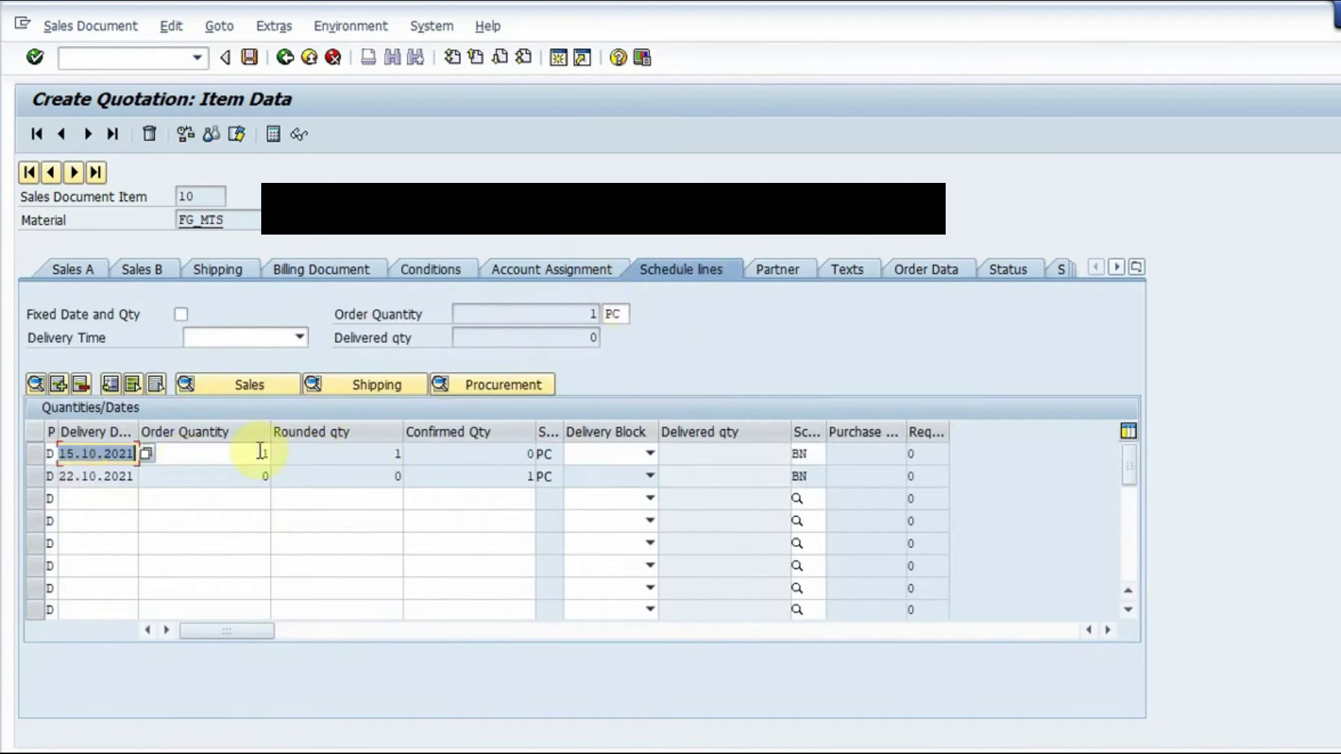
# Check both schedule lines' quantities, then view item 10's Order Data and Status (Open) tabs
pyautogui.click(257, 453)
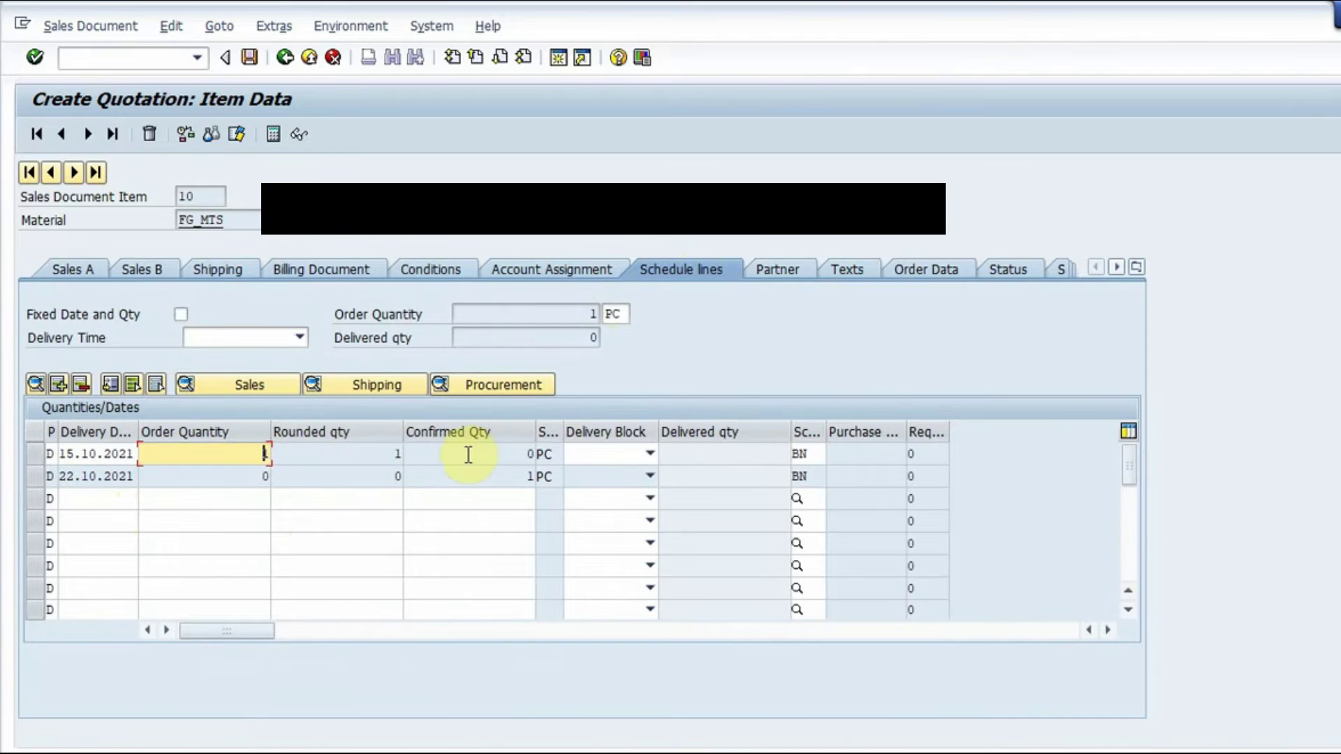
pyautogui.click(481, 475)
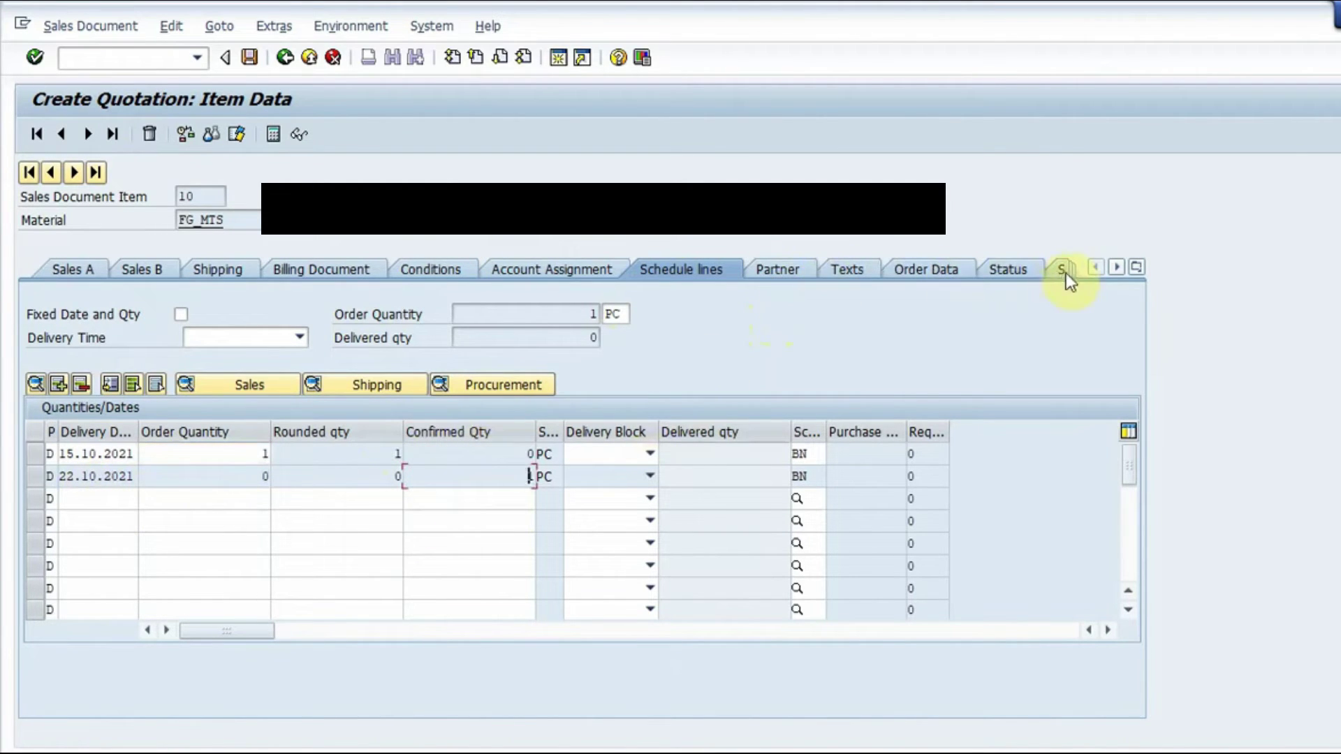
pyautogui.click(921, 266)
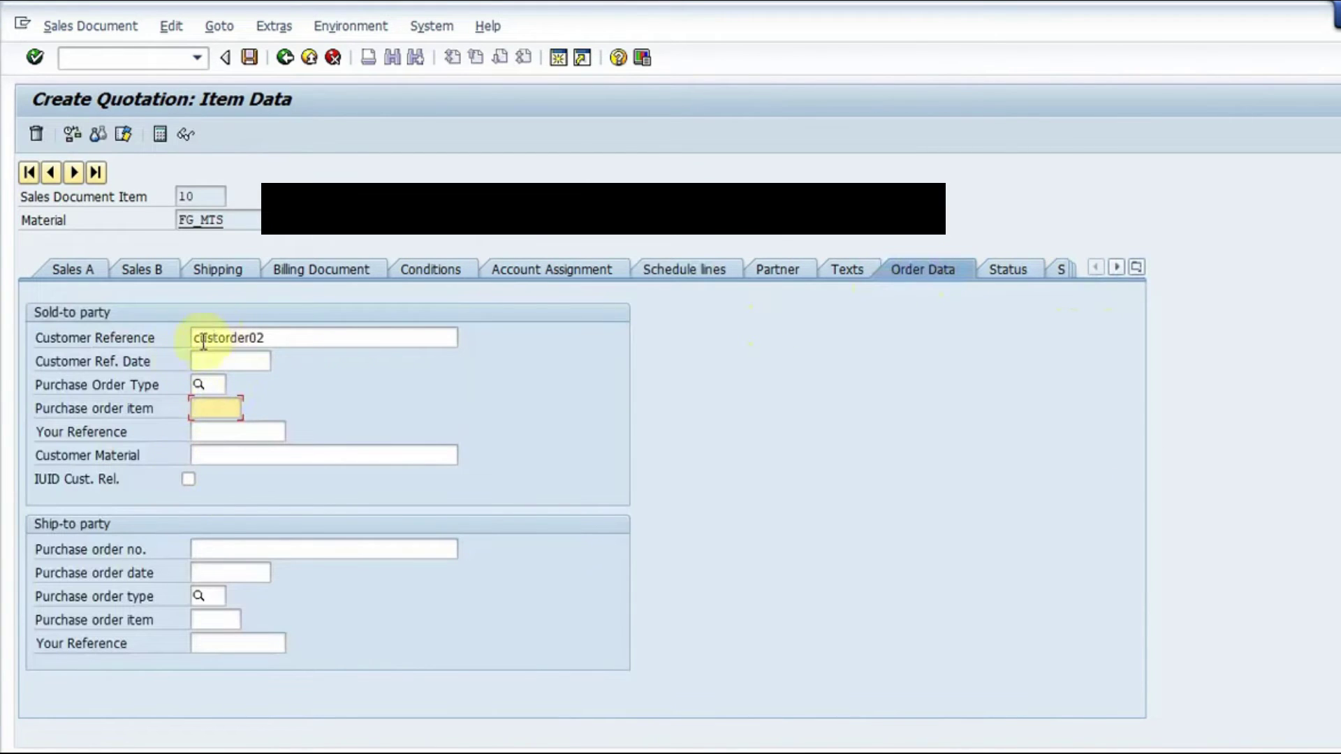
pyautogui.click(1137, 267)
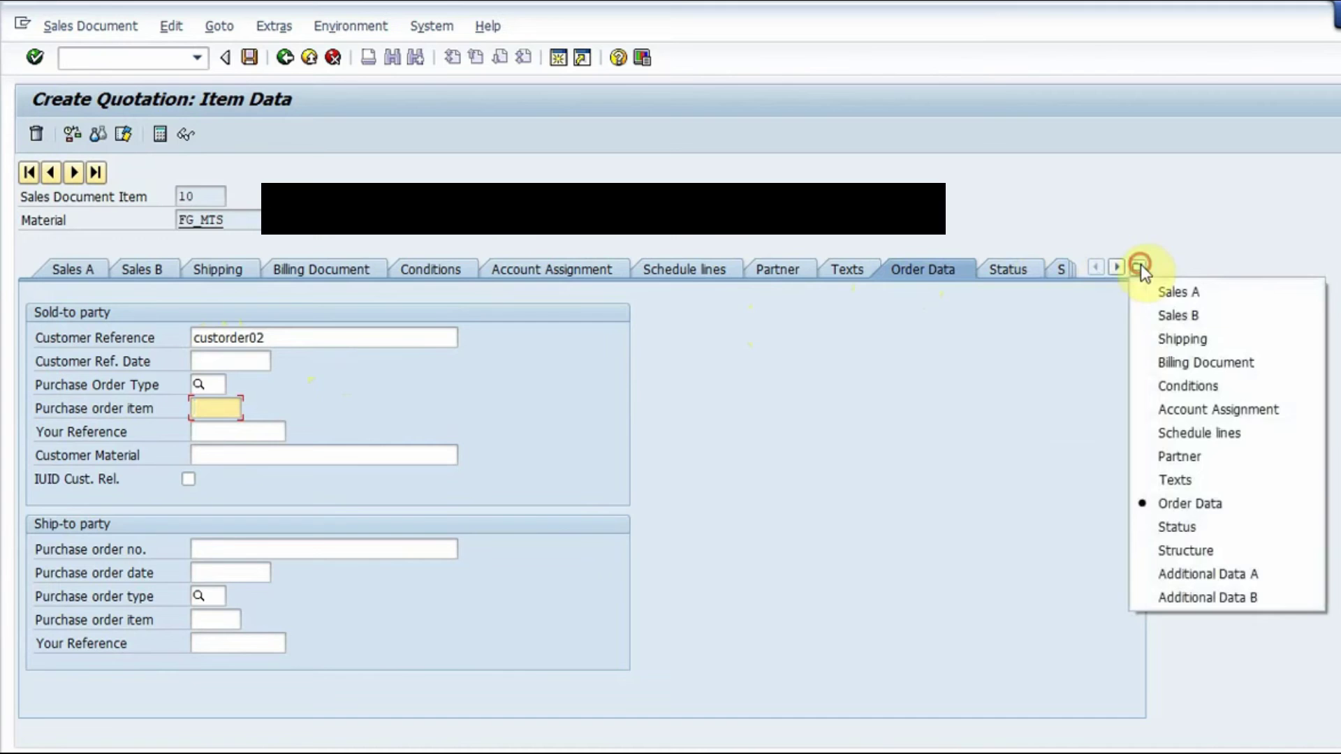
pyautogui.click(1181, 527)
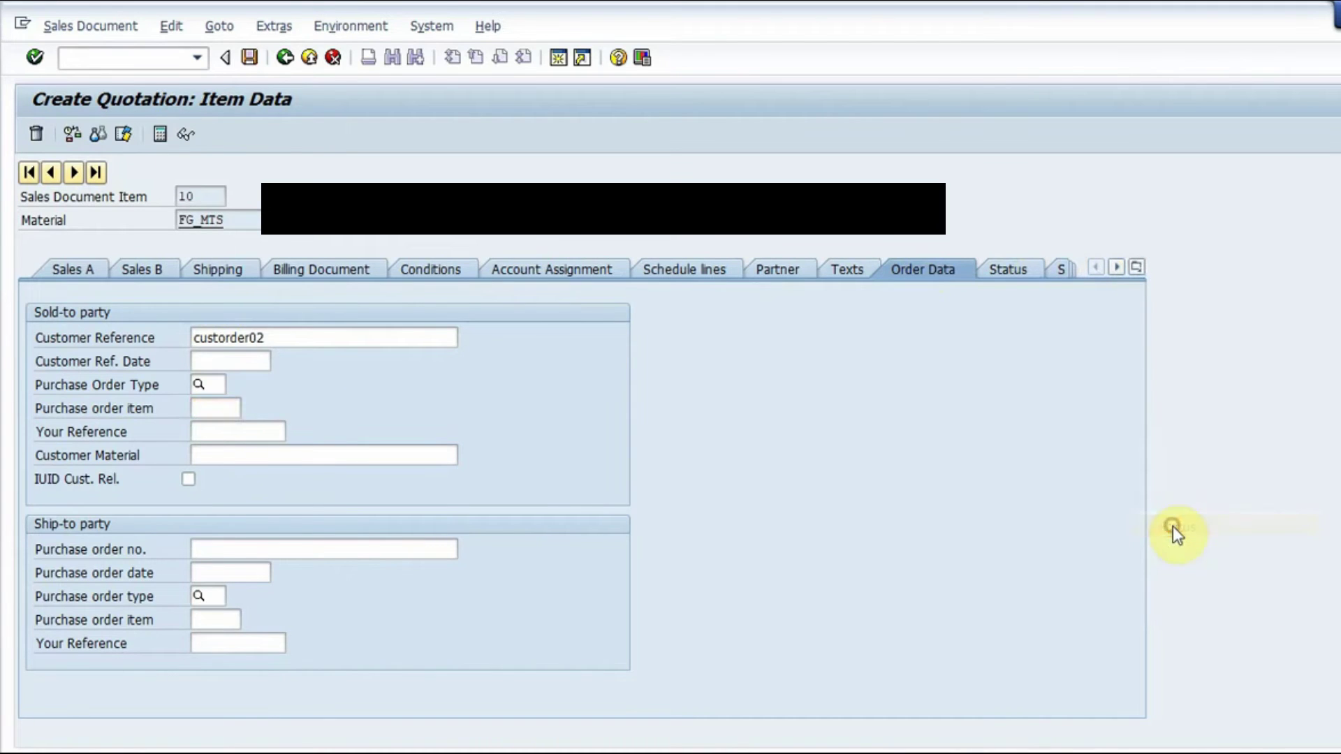
pyautogui.click(295, 339)
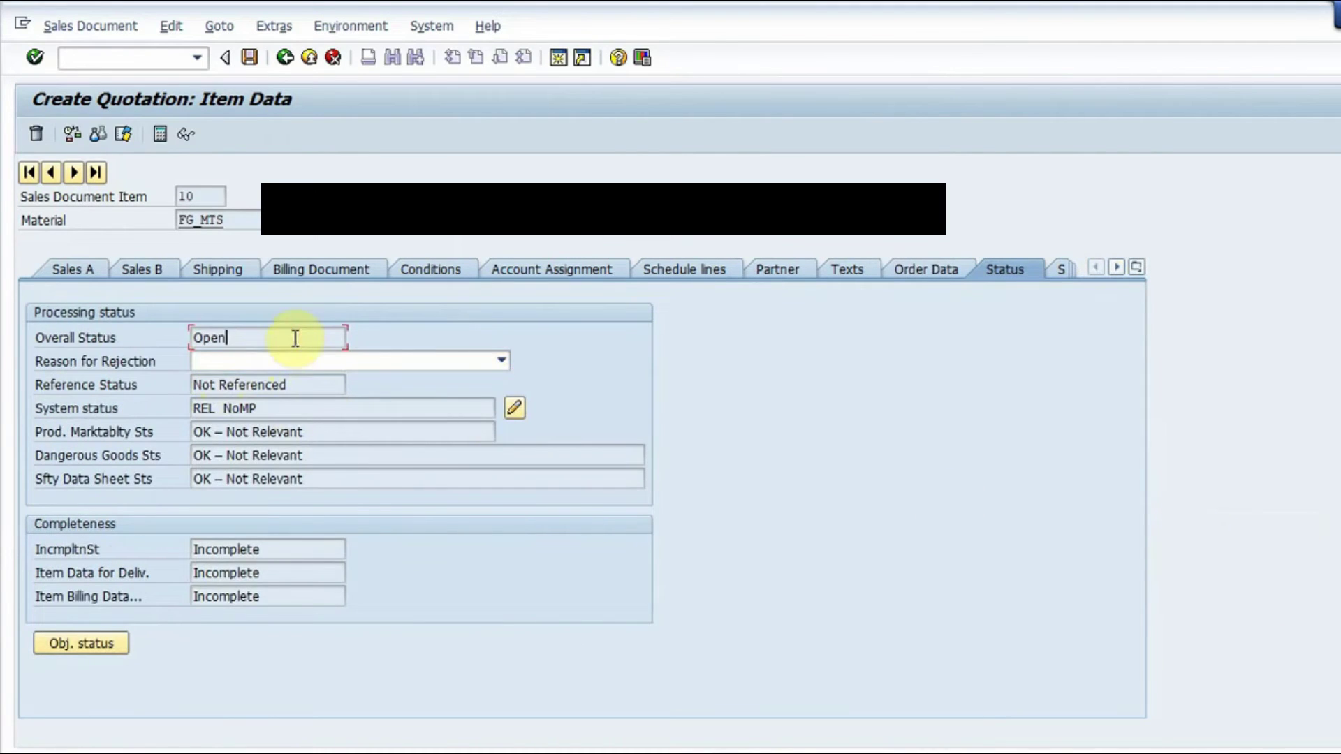
# View item 10's Additional Data A tab, then Sales A showing 1 PC and 15.10.2021
pyautogui.click(1139, 268)
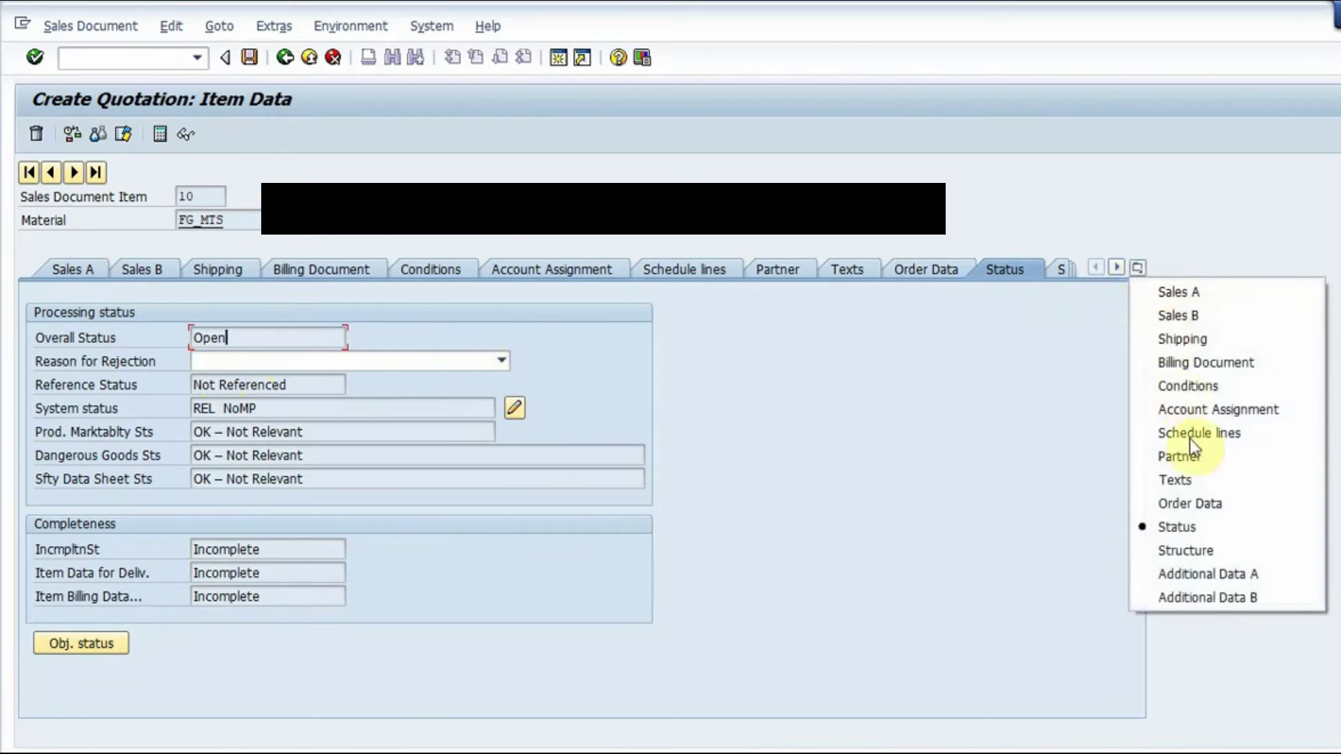
pyautogui.click(1203, 577)
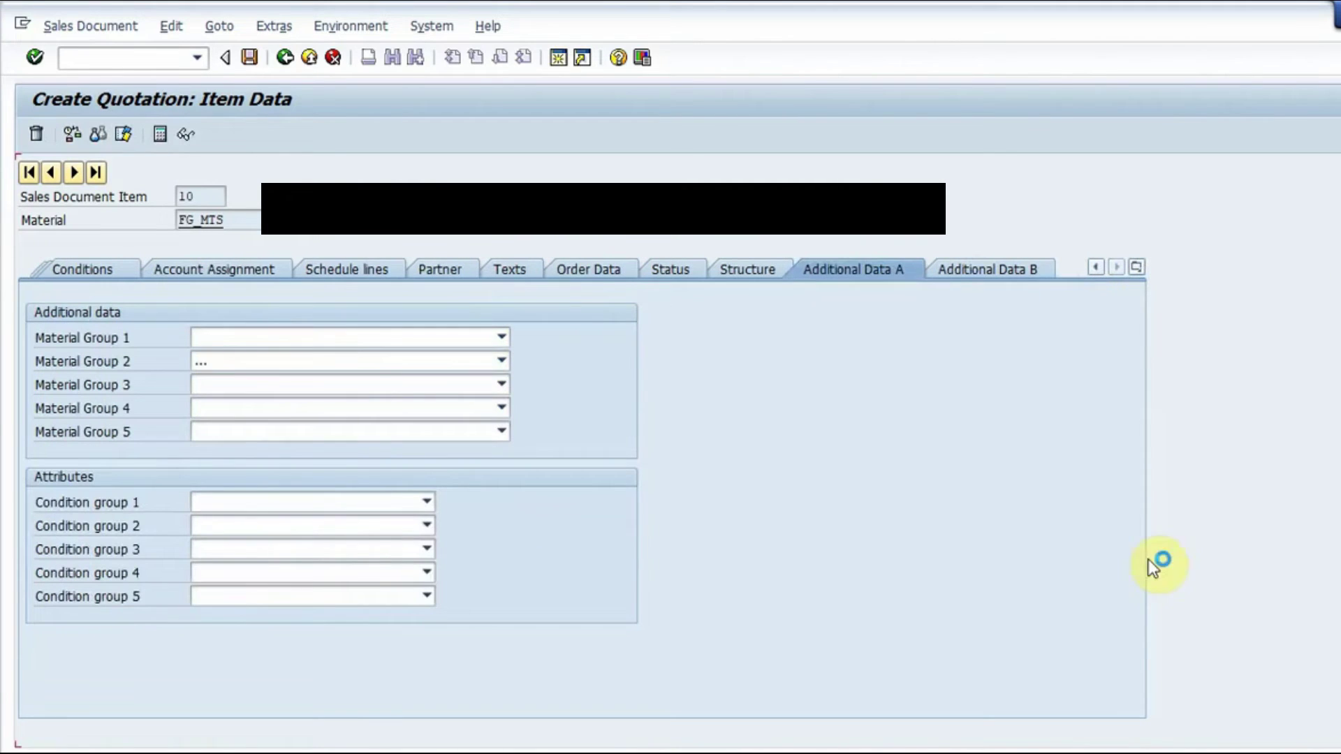
pyautogui.click(1140, 268)
pyautogui.click(1177, 291)
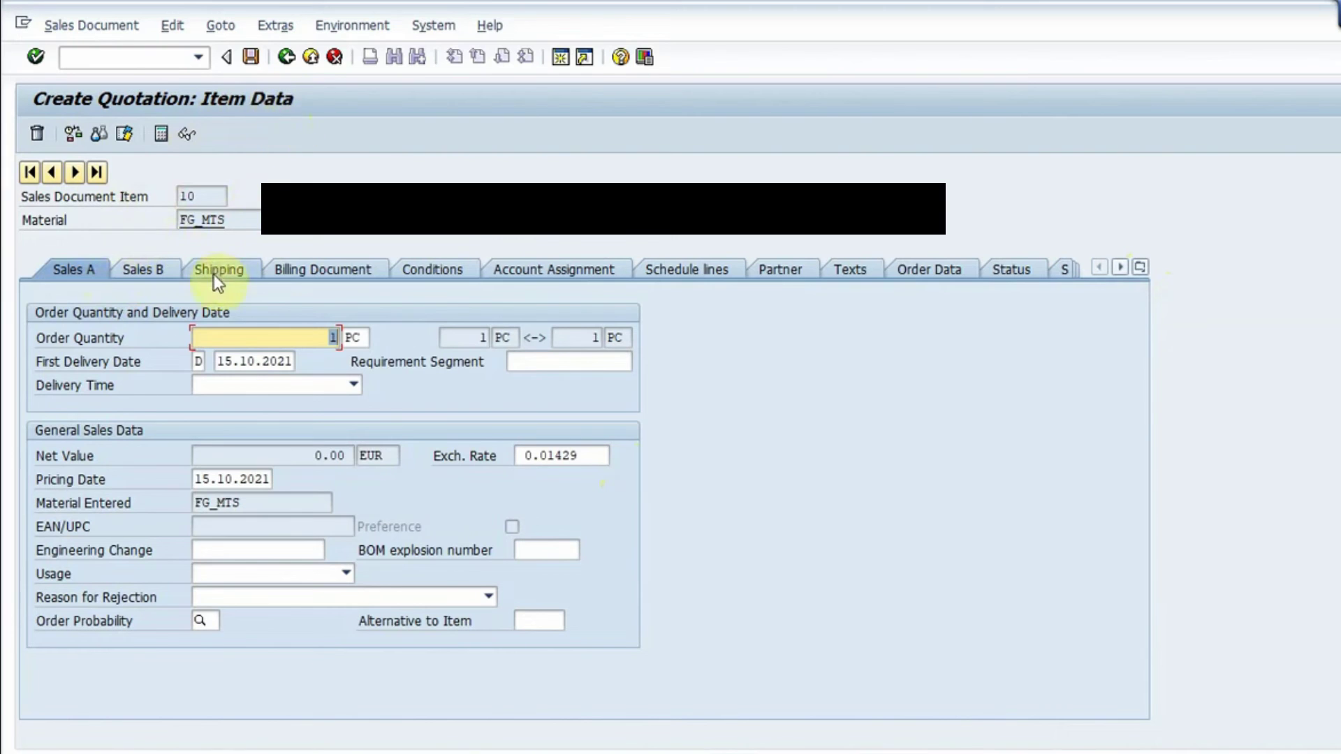
# Return to the overview and open the Incompletion Log, selecting the missing Quotation Valid To entry
pyautogui.click(287, 57)
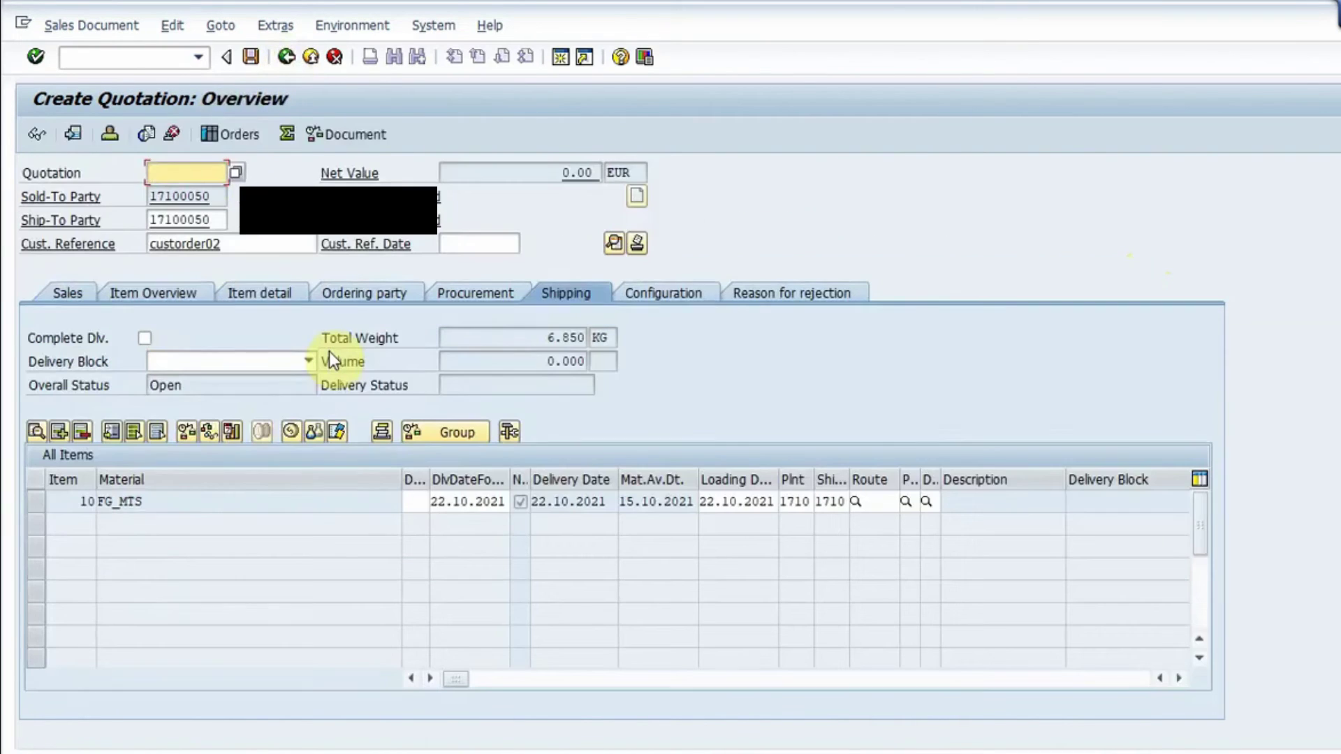
pyautogui.click(171, 26)
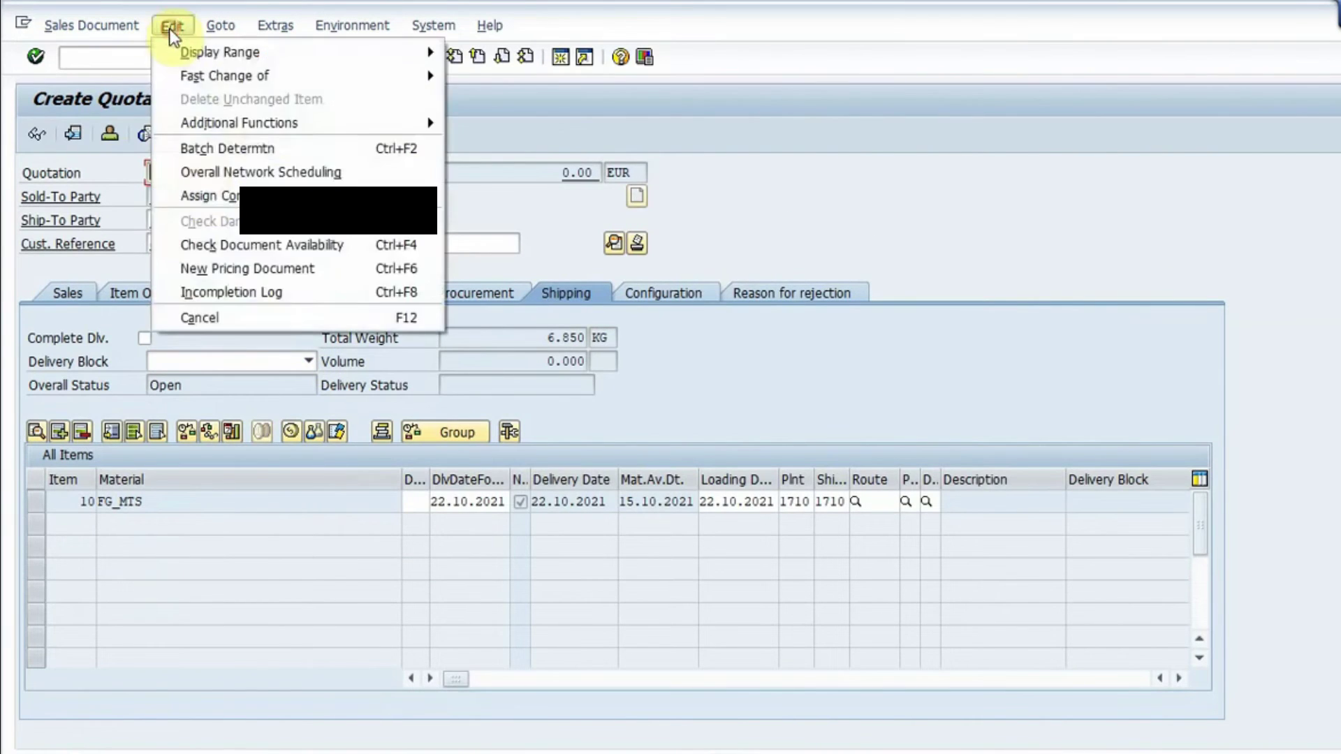
pyautogui.click(232, 296)
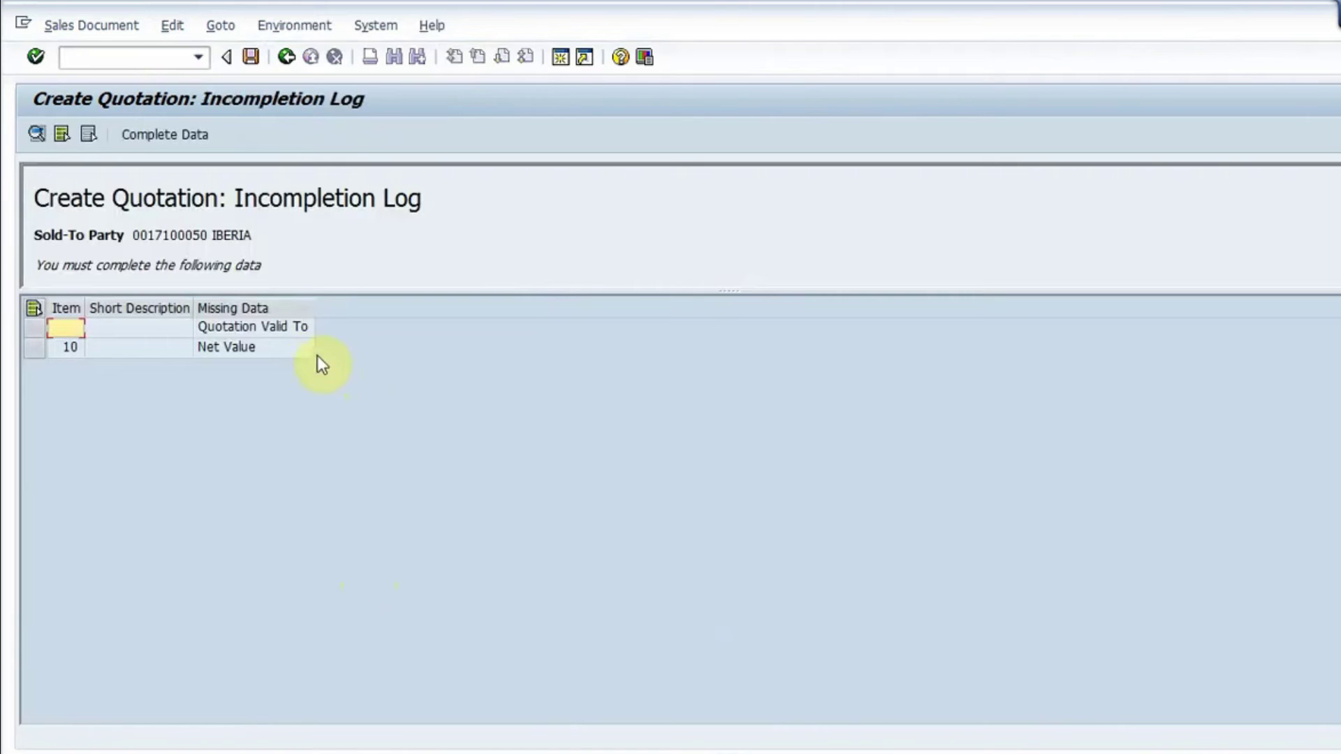
pyautogui.click(273, 329)
pyautogui.click(258, 350)
pyautogui.click(264, 328)
# Set Quotation Valid To to 31.10.2021 from the calendar and return to the incompletion log
pyautogui.doubleClick(262, 328)
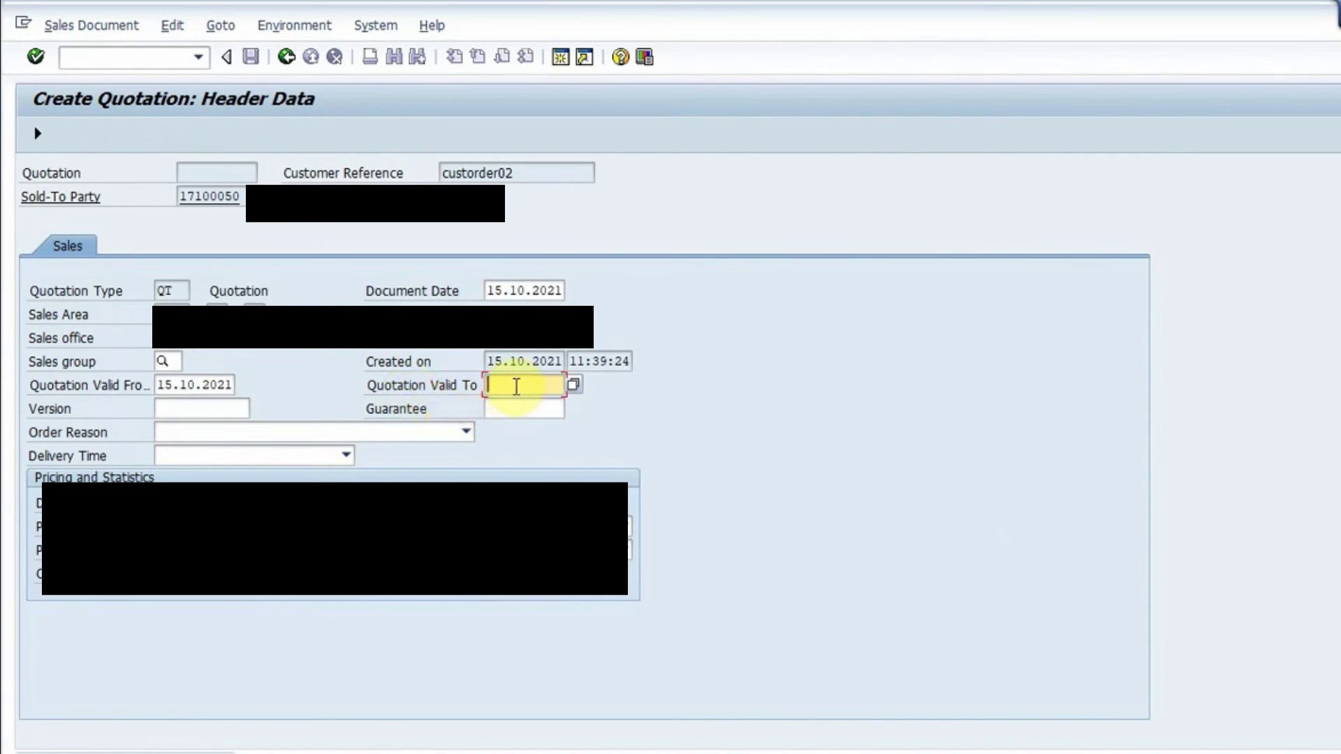
pyautogui.click(574, 385)
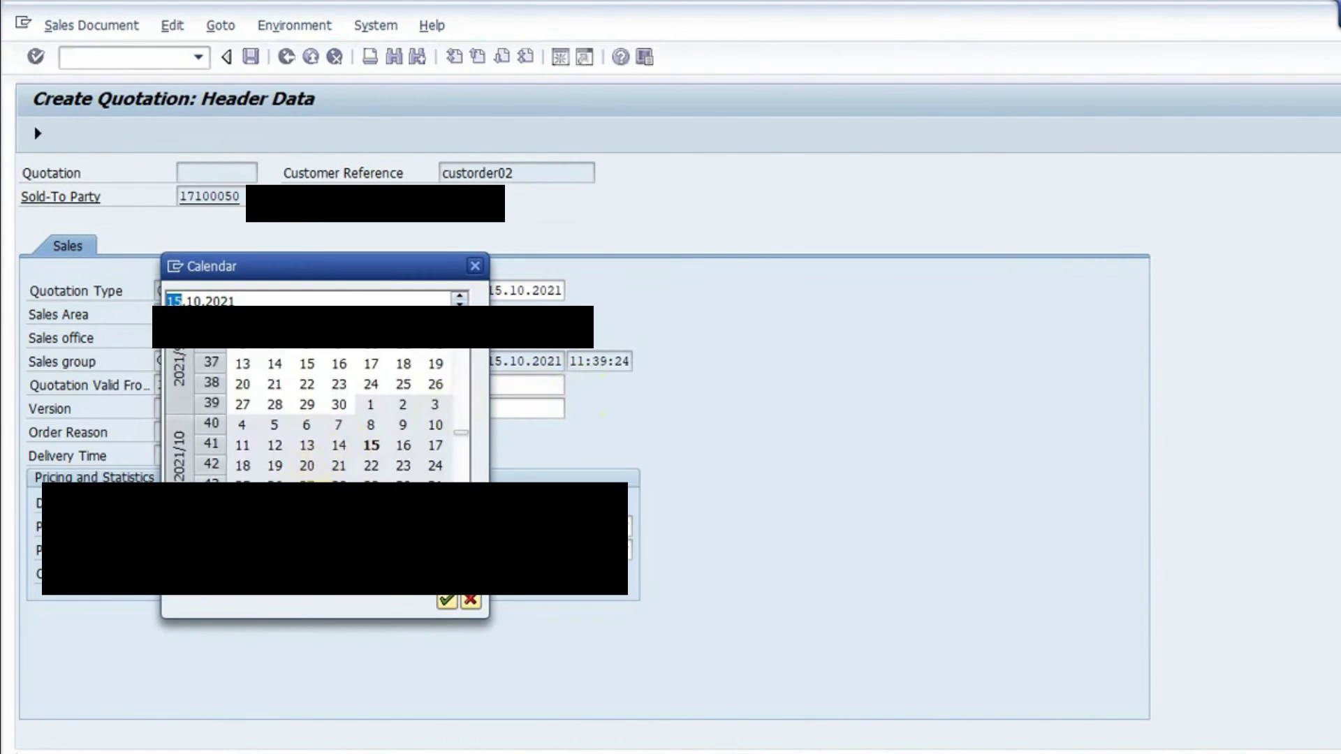
pyautogui.doubleClick(435, 484)
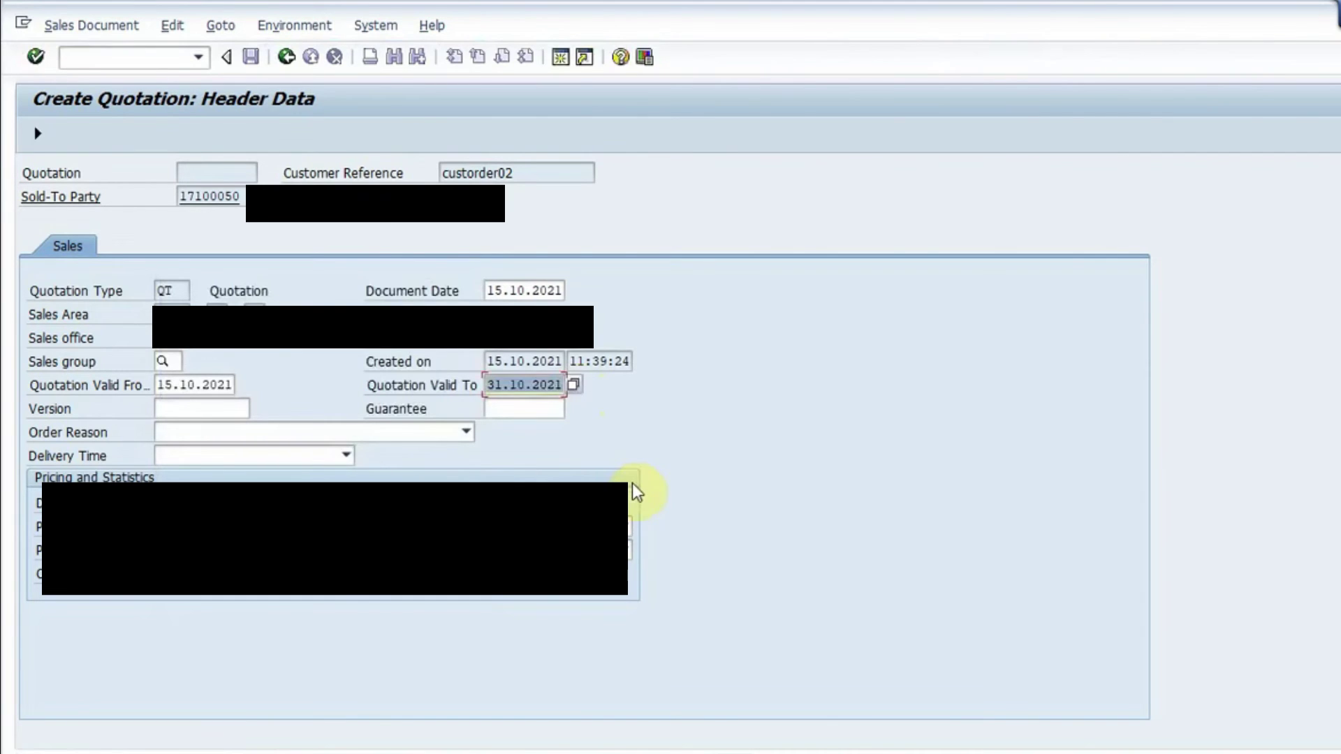
pyautogui.click(300, 120)
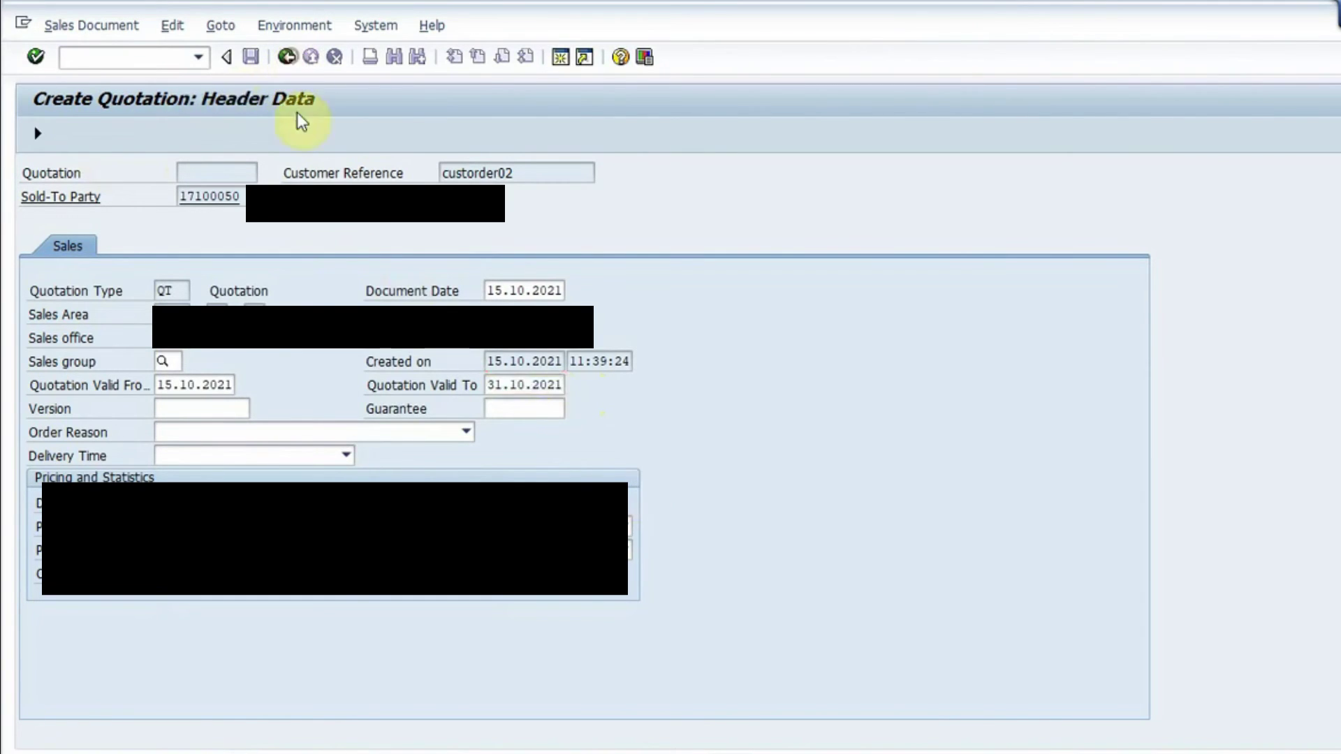
pyautogui.hotkey('ctrl', 's')
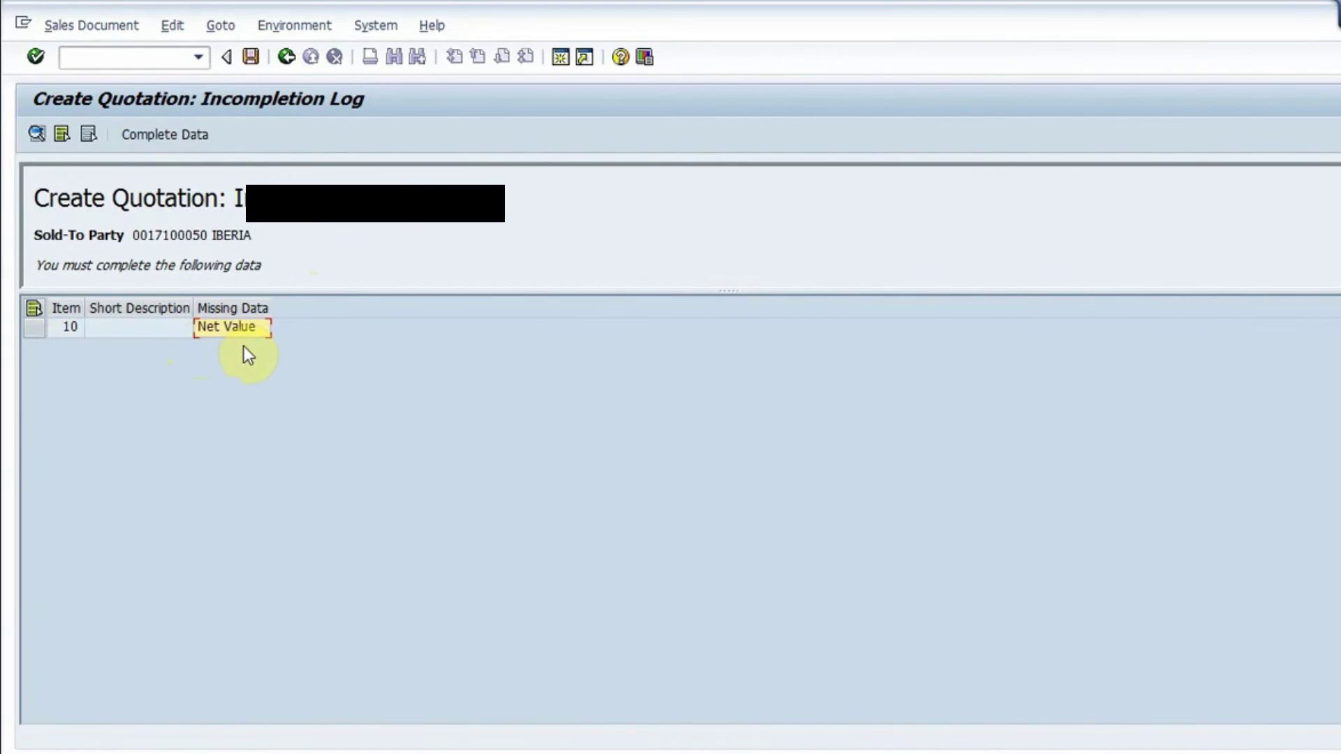
# Jump from the log to item 10's conditions and add a PPR0 price condition
pyautogui.doubleClick(236, 328)
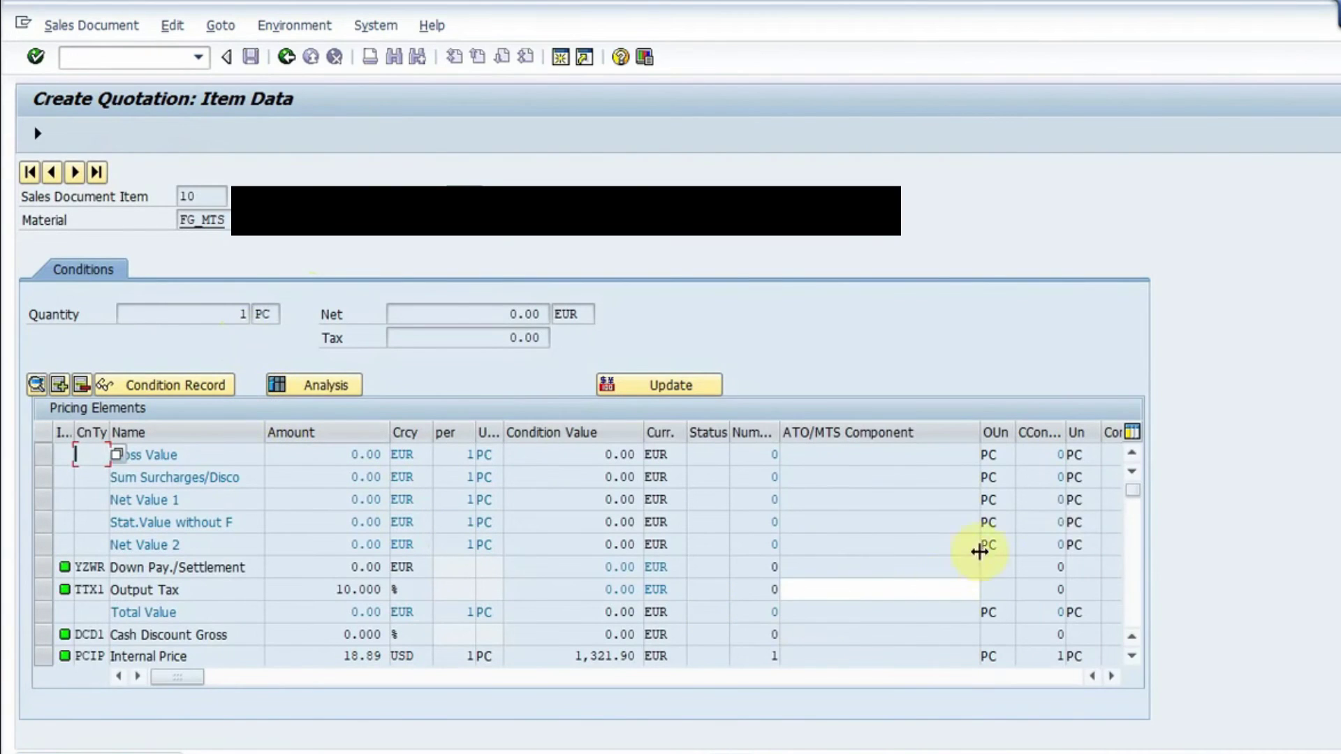
pyautogui.click(1133, 657)
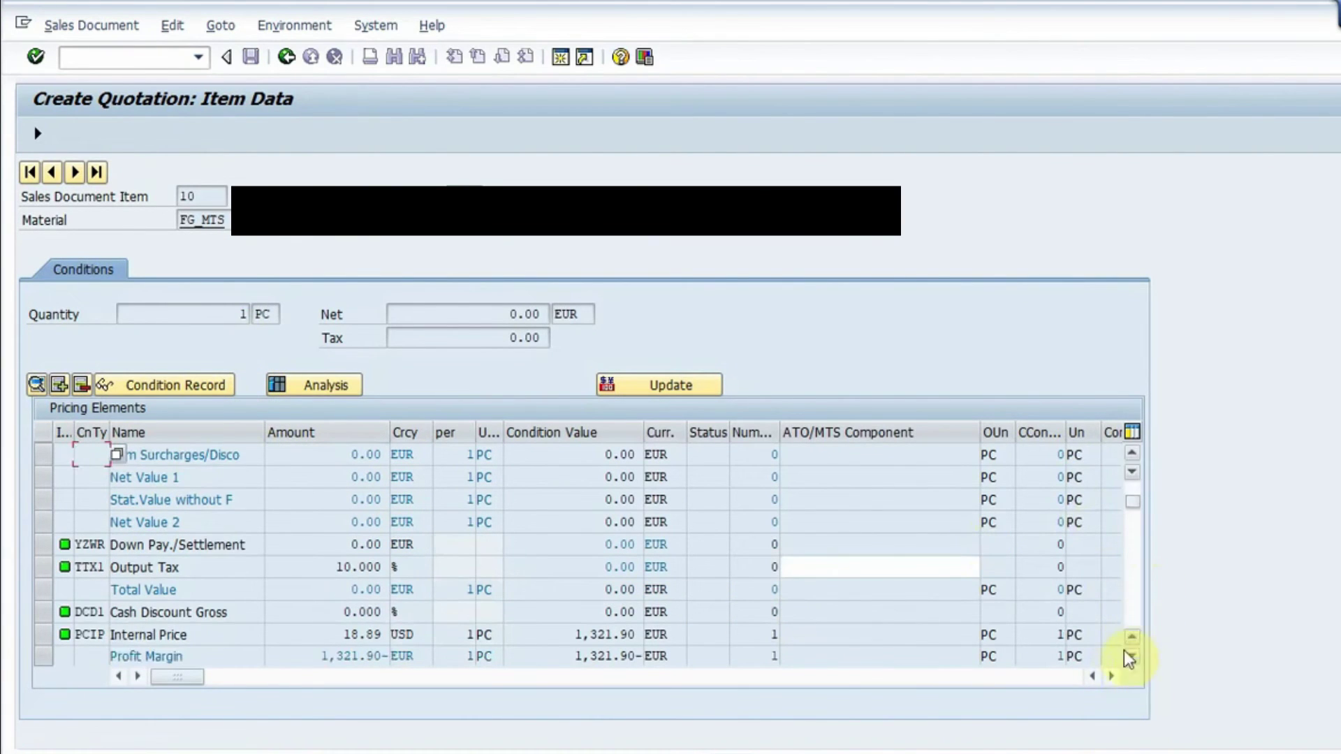
pyautogui.click(1133, 657)
pyautogui.click(1134, 657)
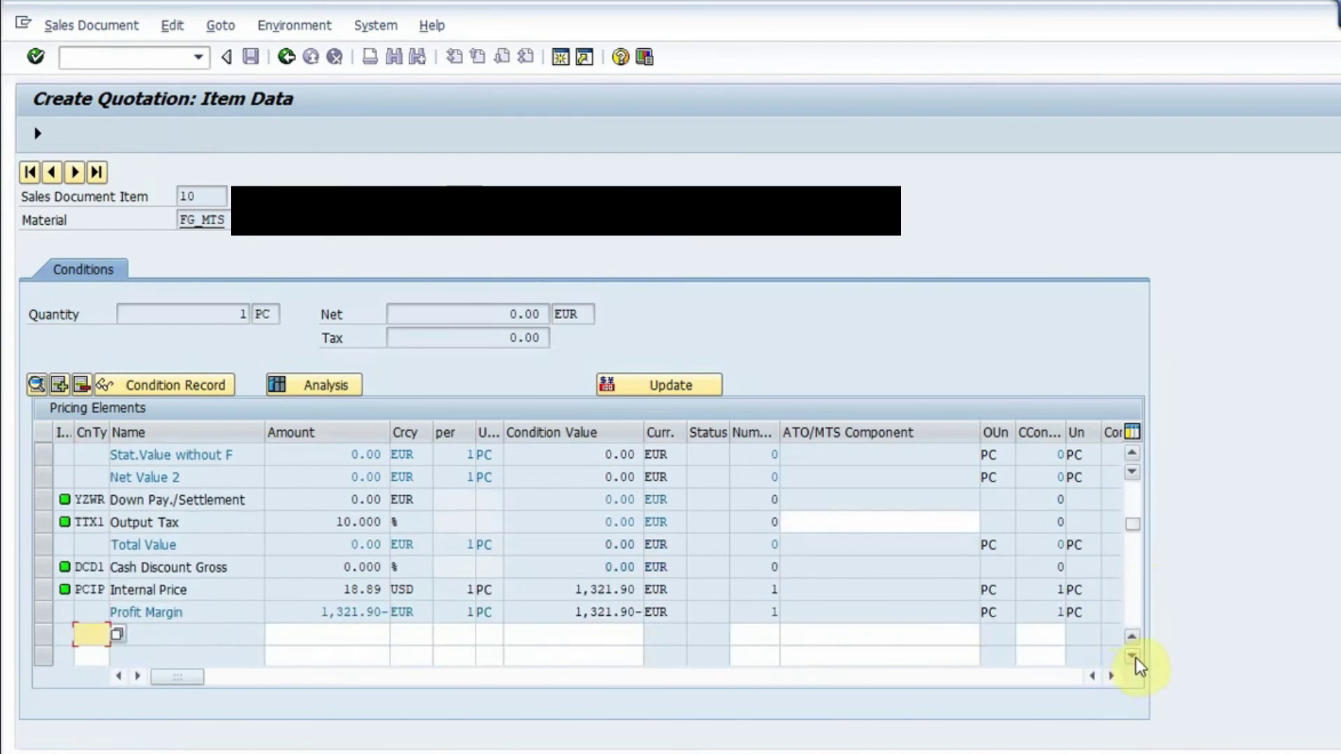
pyautogui.moveTo(1137, 478); pyautogui.dragTo(1136, 566)
pyautogui.click(90, 549)
pyautogui.write('PPR0')
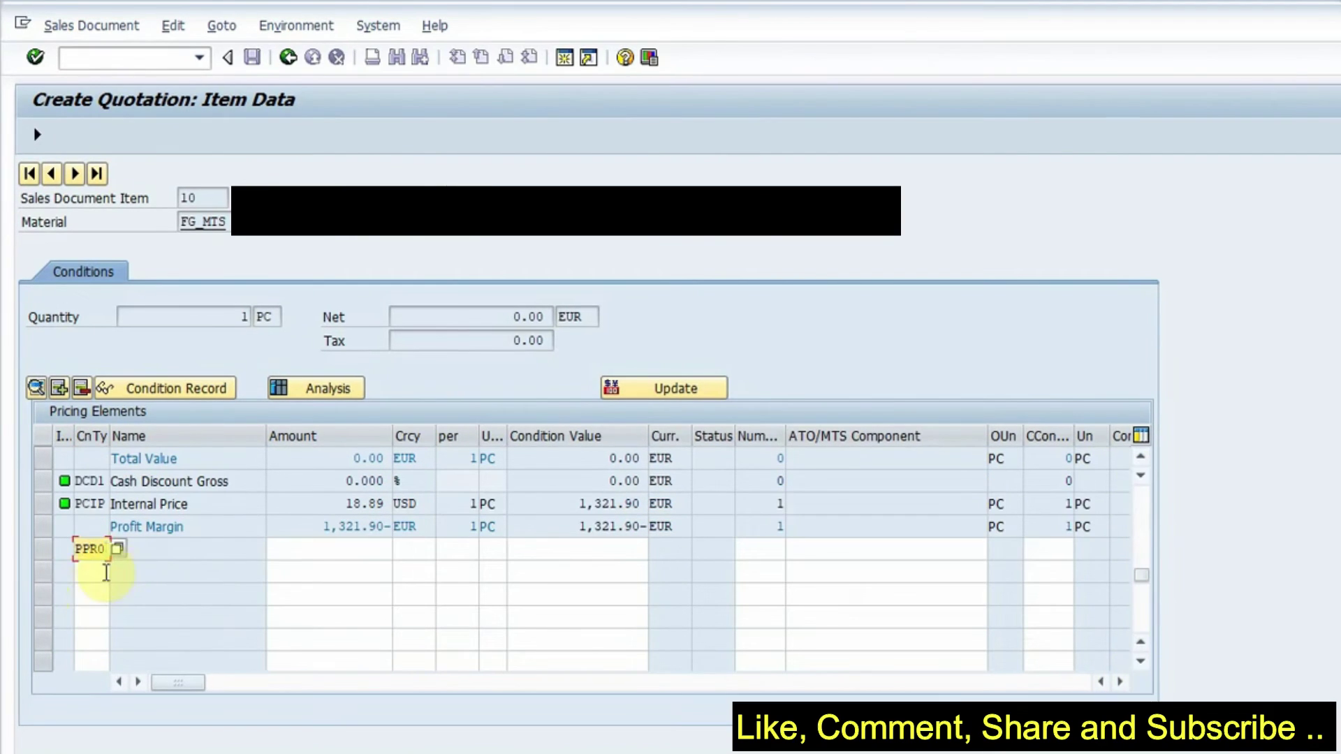
pyautogui.press('Return')
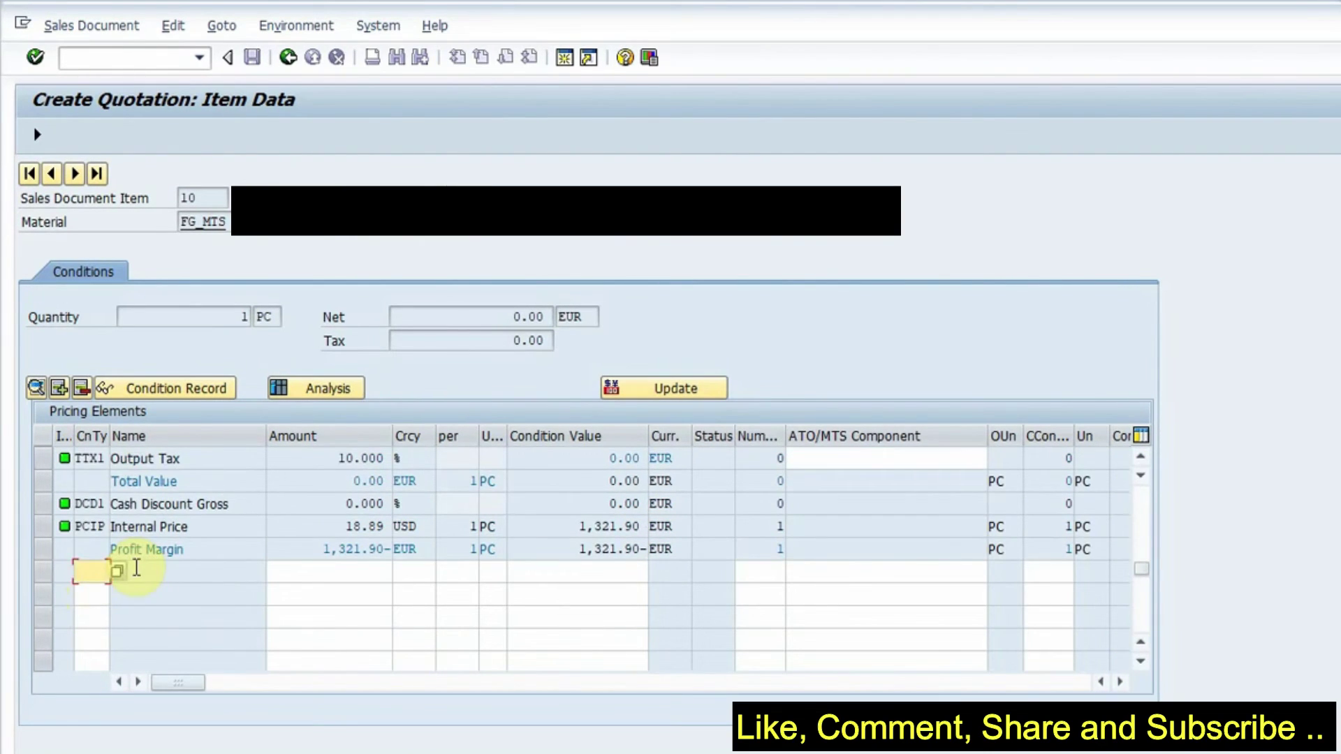
# Enter 6.00 EUR as the PPR0 amount and go back to the quotation overview
pyautogui.moveTo(1142, 582); pyautogui.dragTo(1145, 481)
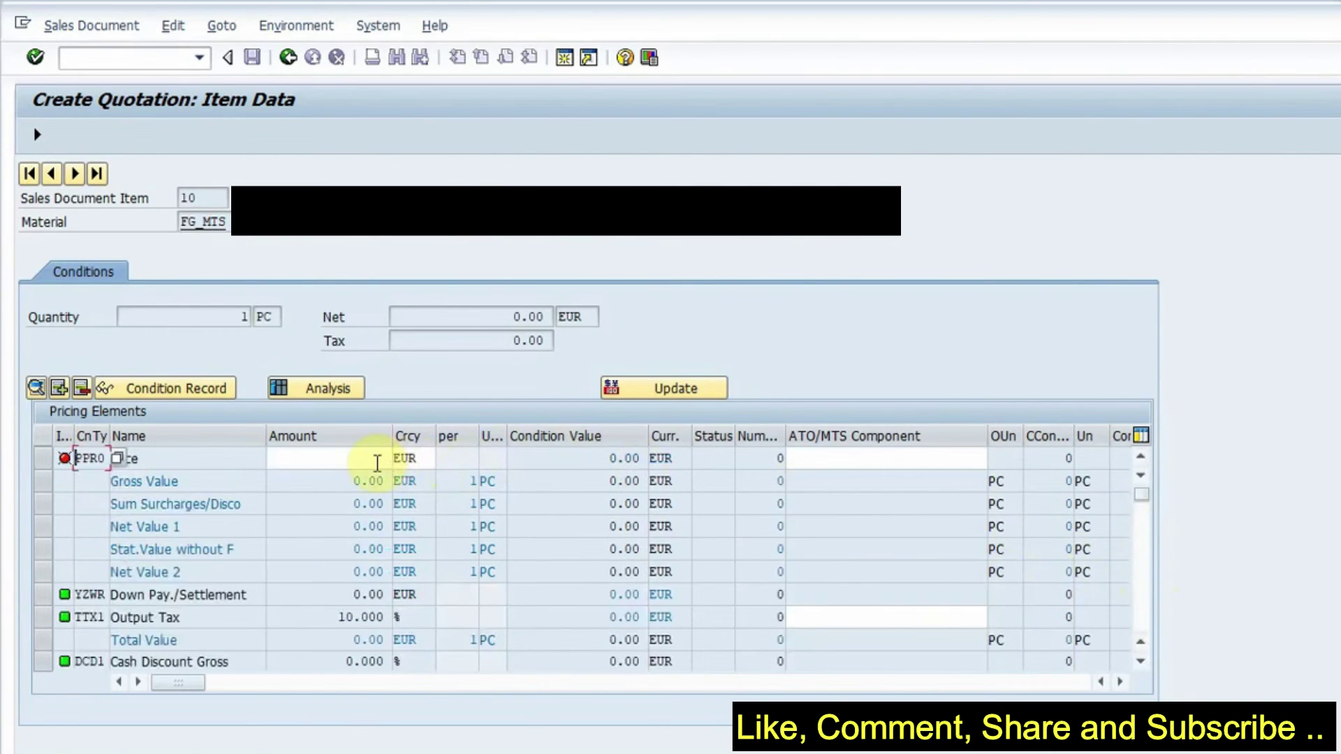
pyautogui.click(375, 461)
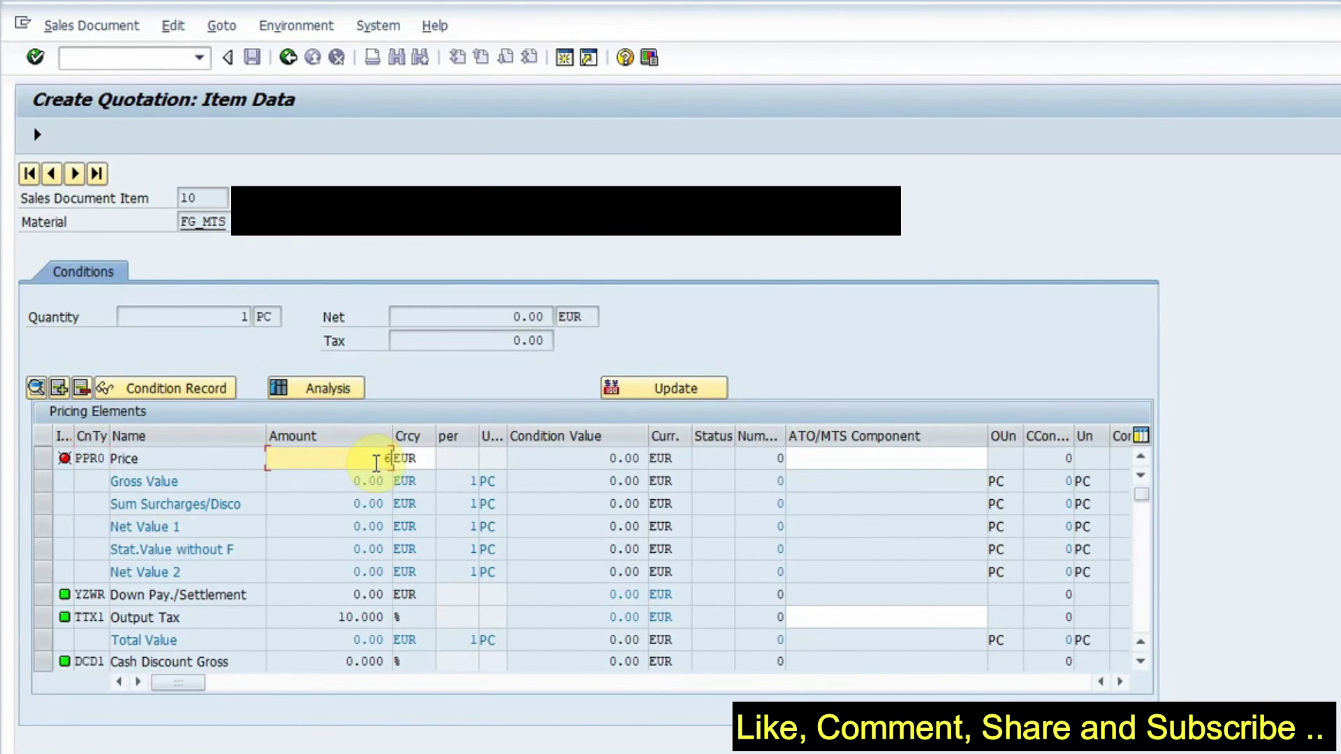
pyautogui.write('6')
pyautogui.press('Return')
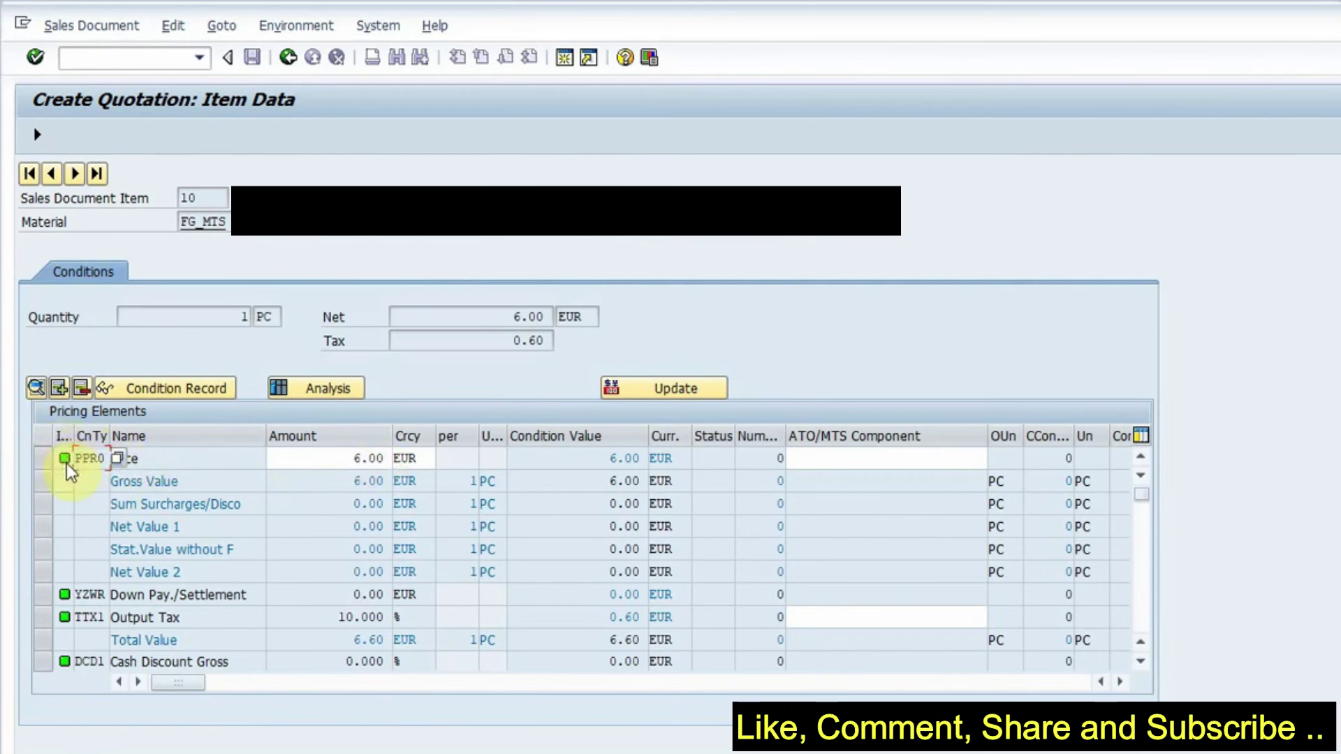
pyautogui.click(290, 57)
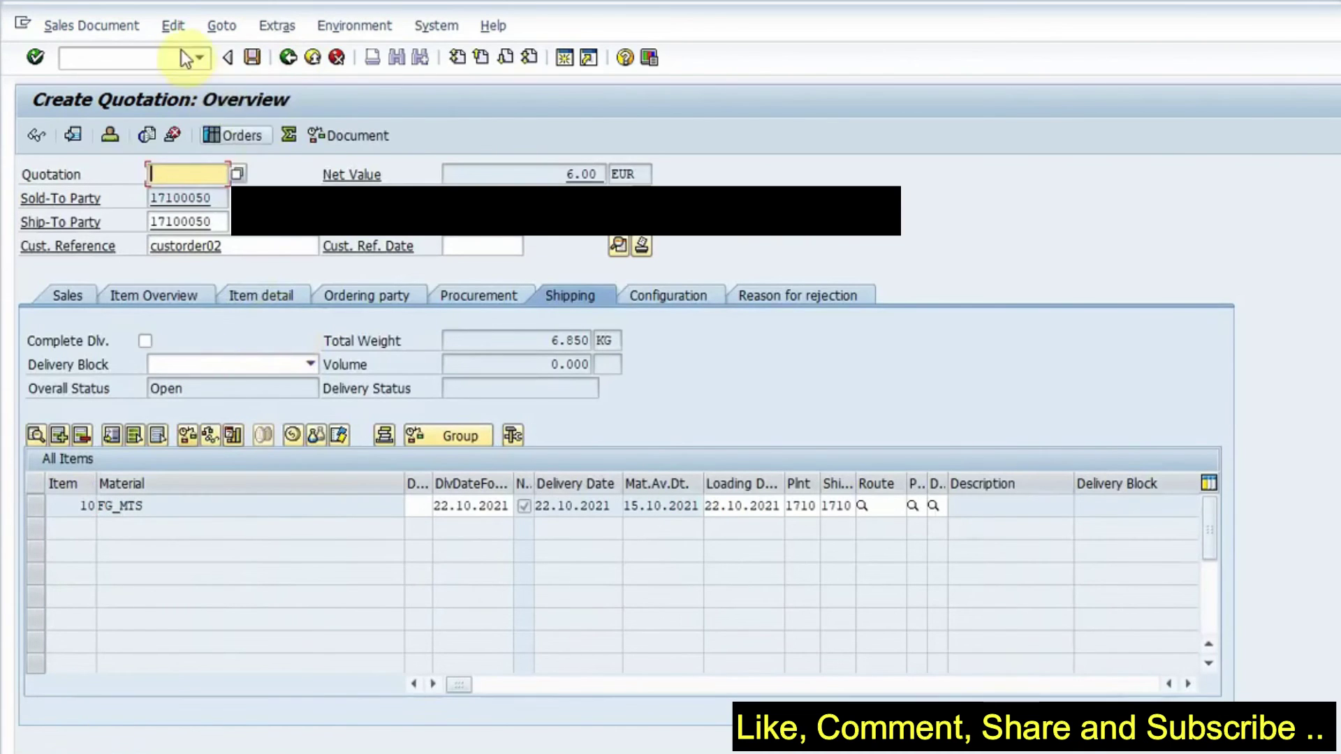
# Rerun the incompletion check, then view the sales header: total 6.60, valid to 31.10.2021
pyautogui.click(173, 27)
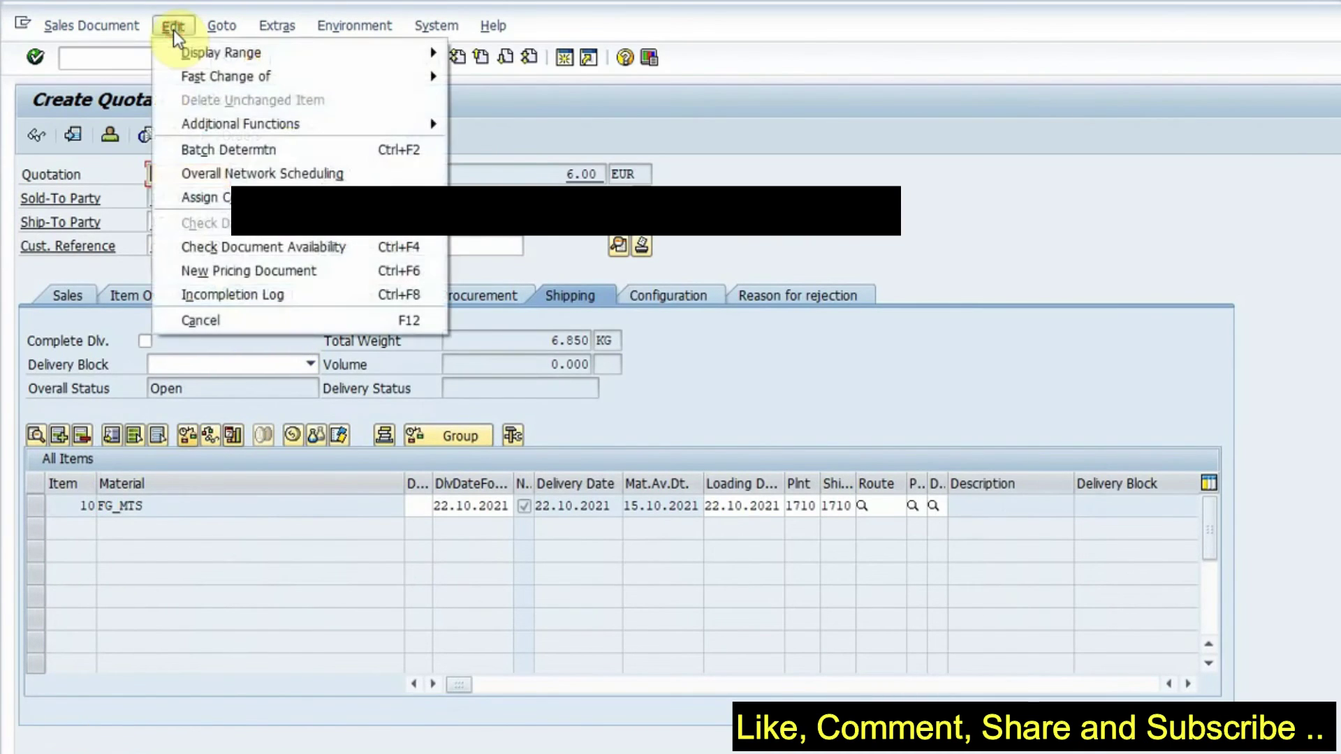
pyautogui.click(212, 299)
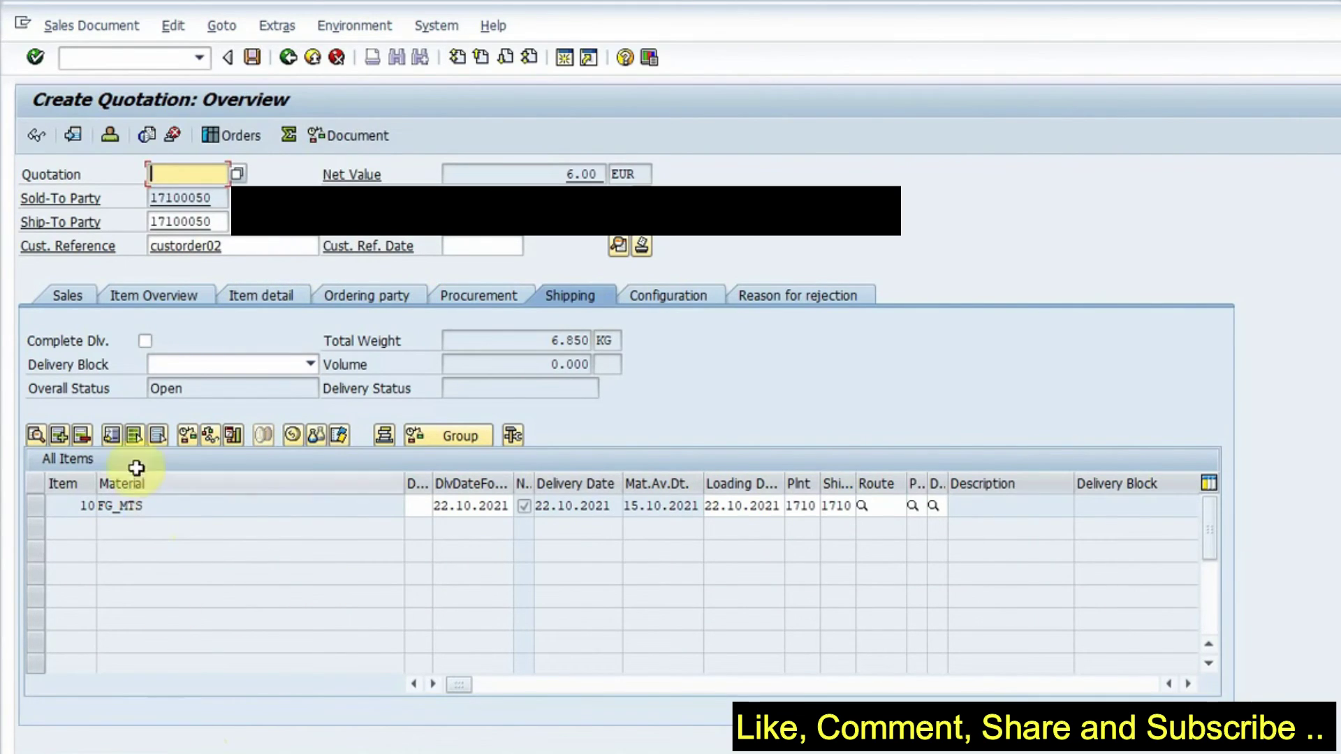
pyautogui.click(83, 296)
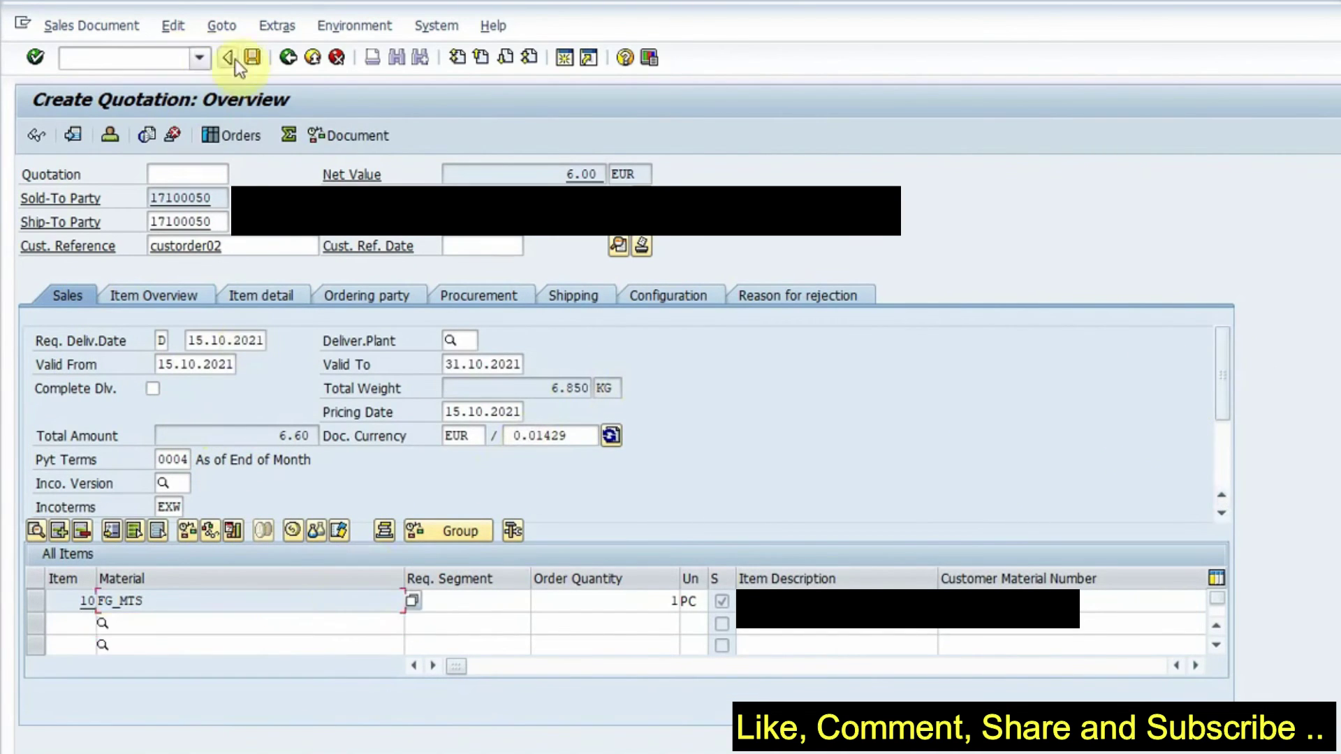
# Save the quotation, check new number 20001120 in the message details, and leave quotation creation
pyautogui.click(254, 58)
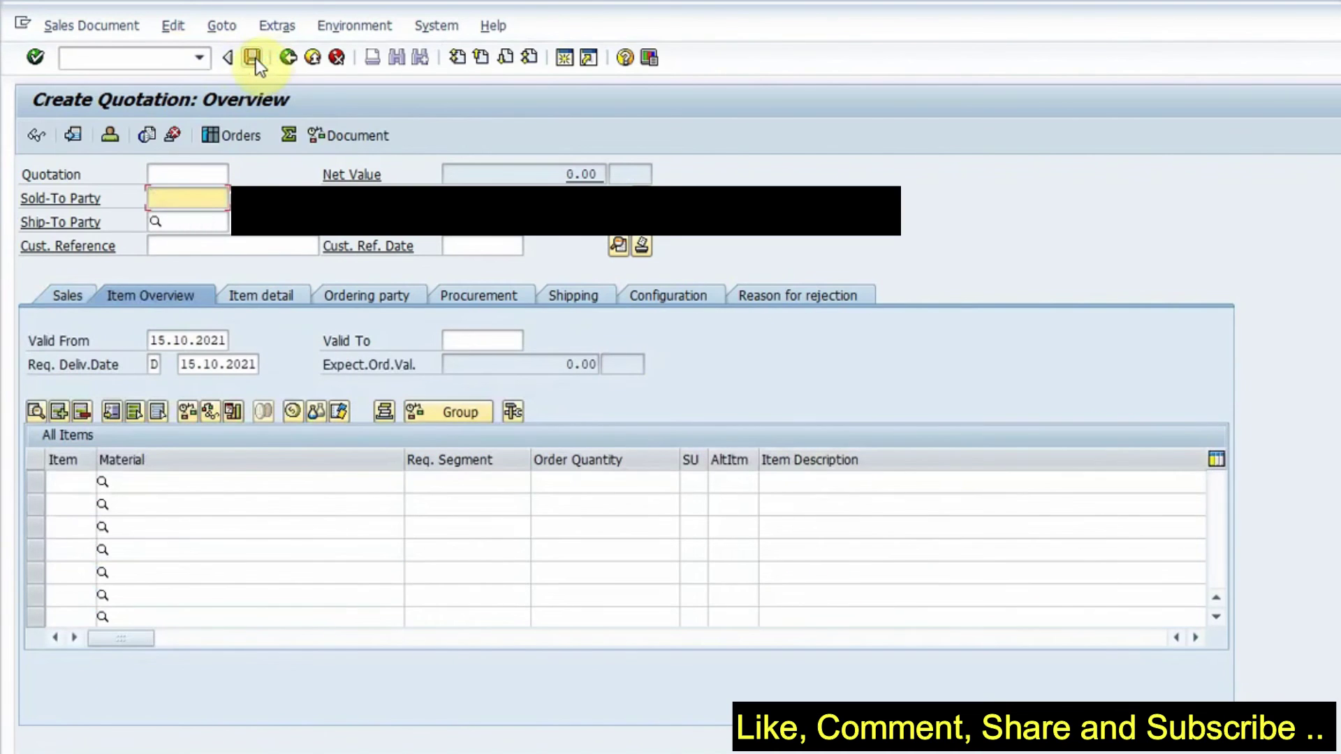
pyautogui.doubleClick(148, 746)
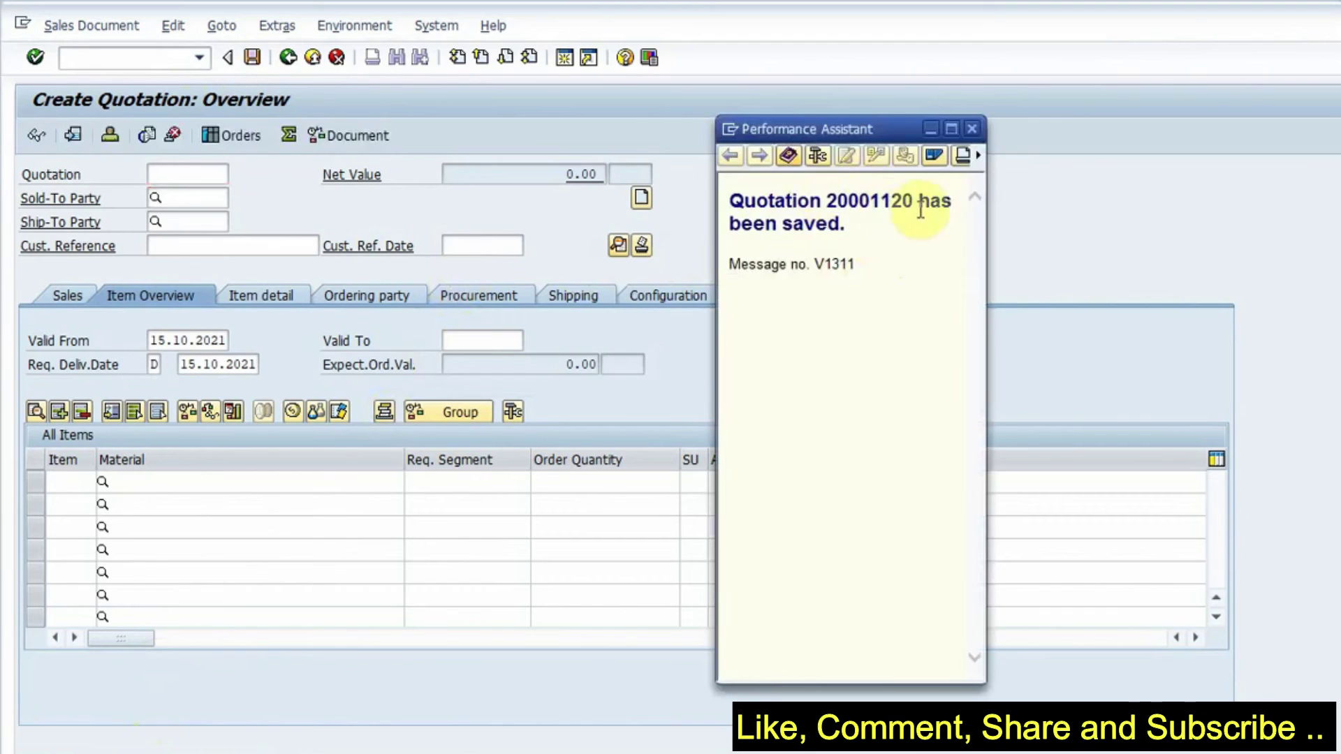
pyautogui.doubleClick(884, 201)
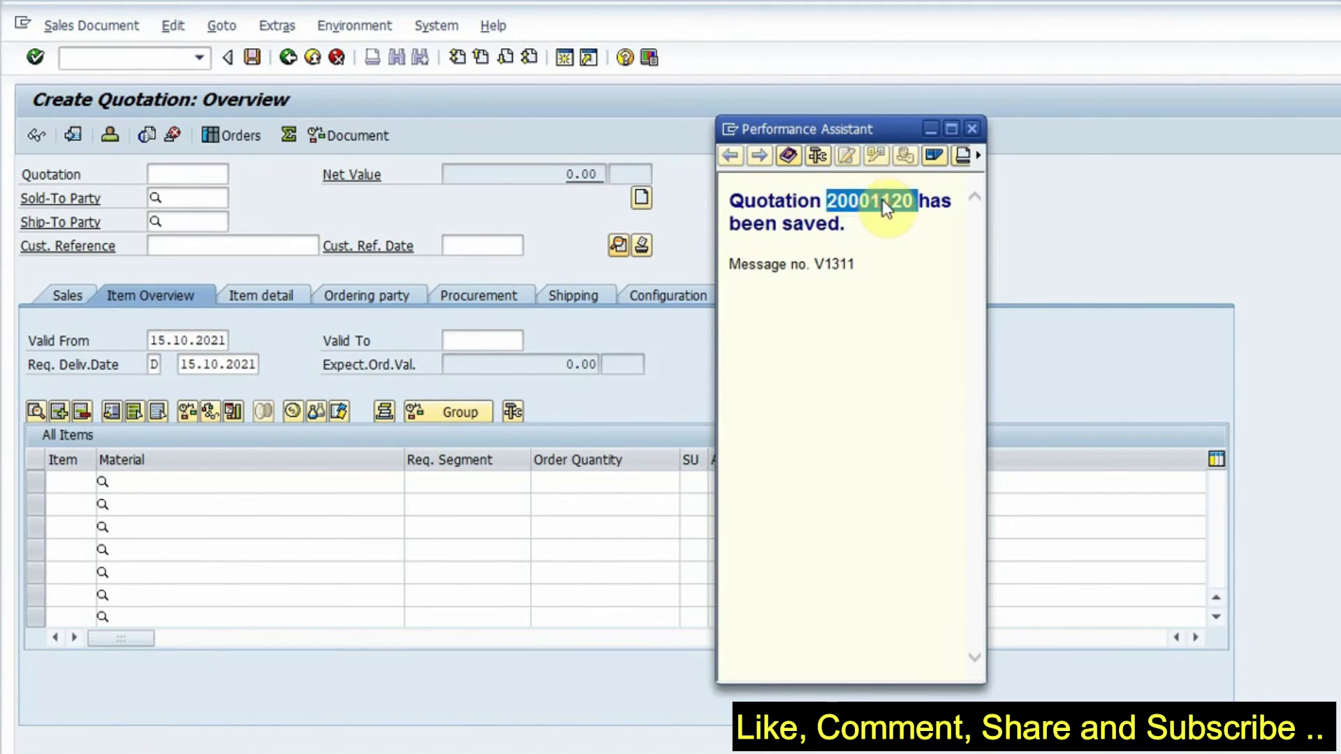
pyautogui.click(974, 127)
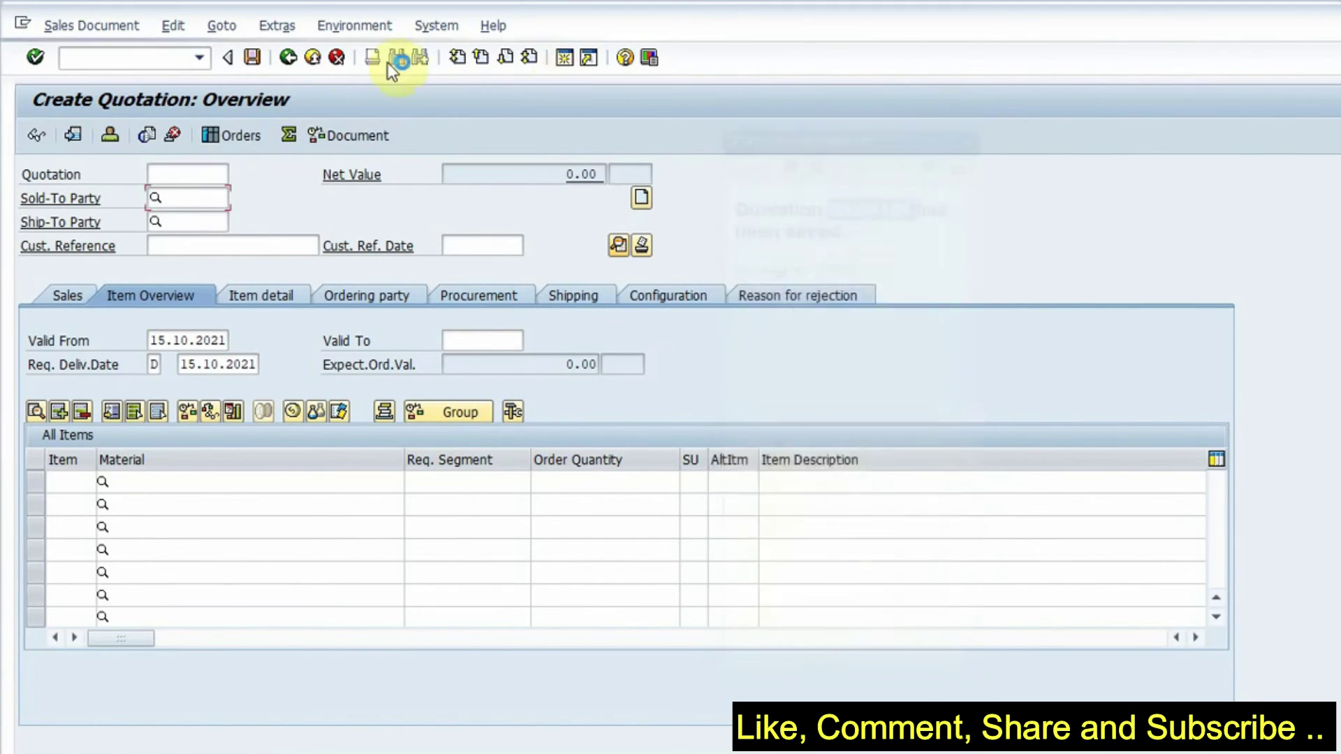
pyautogui.click(284, 56)
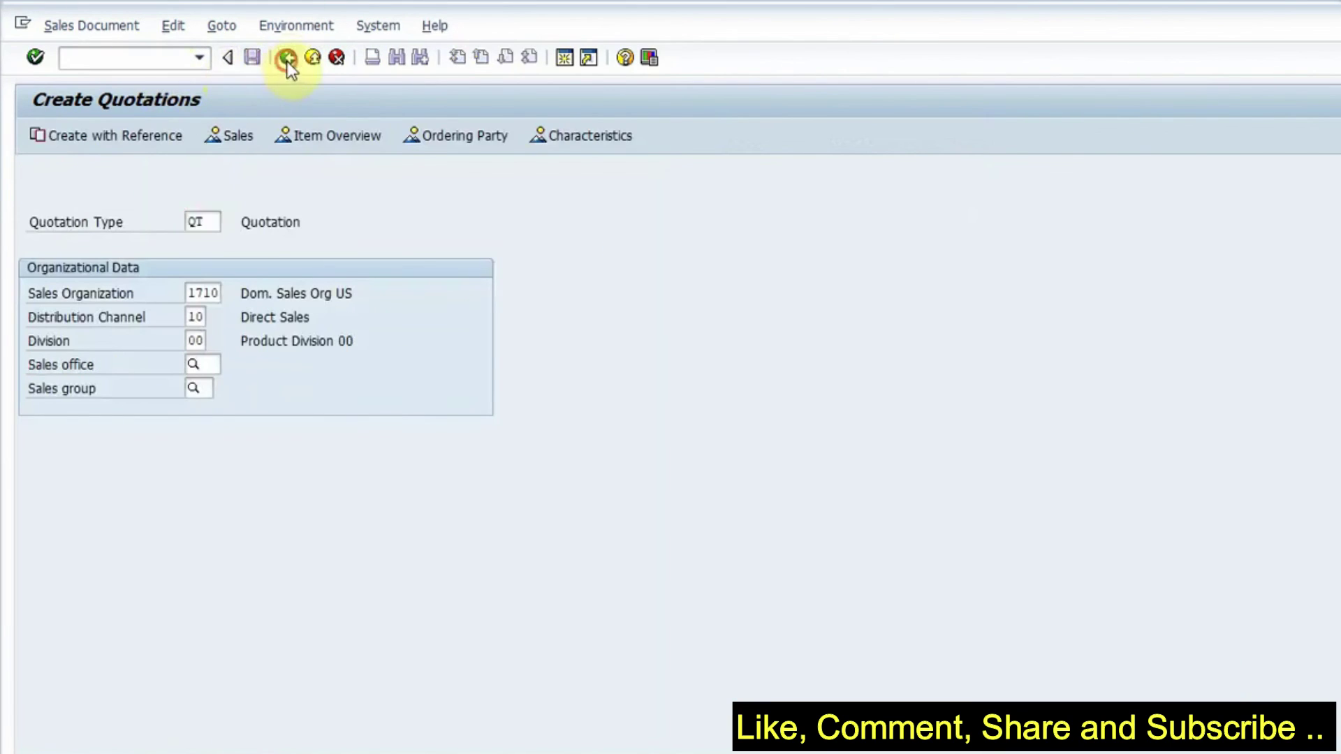
# Return to SAP Easy Access and start the display-quotation transaction VA23
pyautogui.click(287, 62)
pyautogui.click(138, 57)
pyautogui.write('va23')
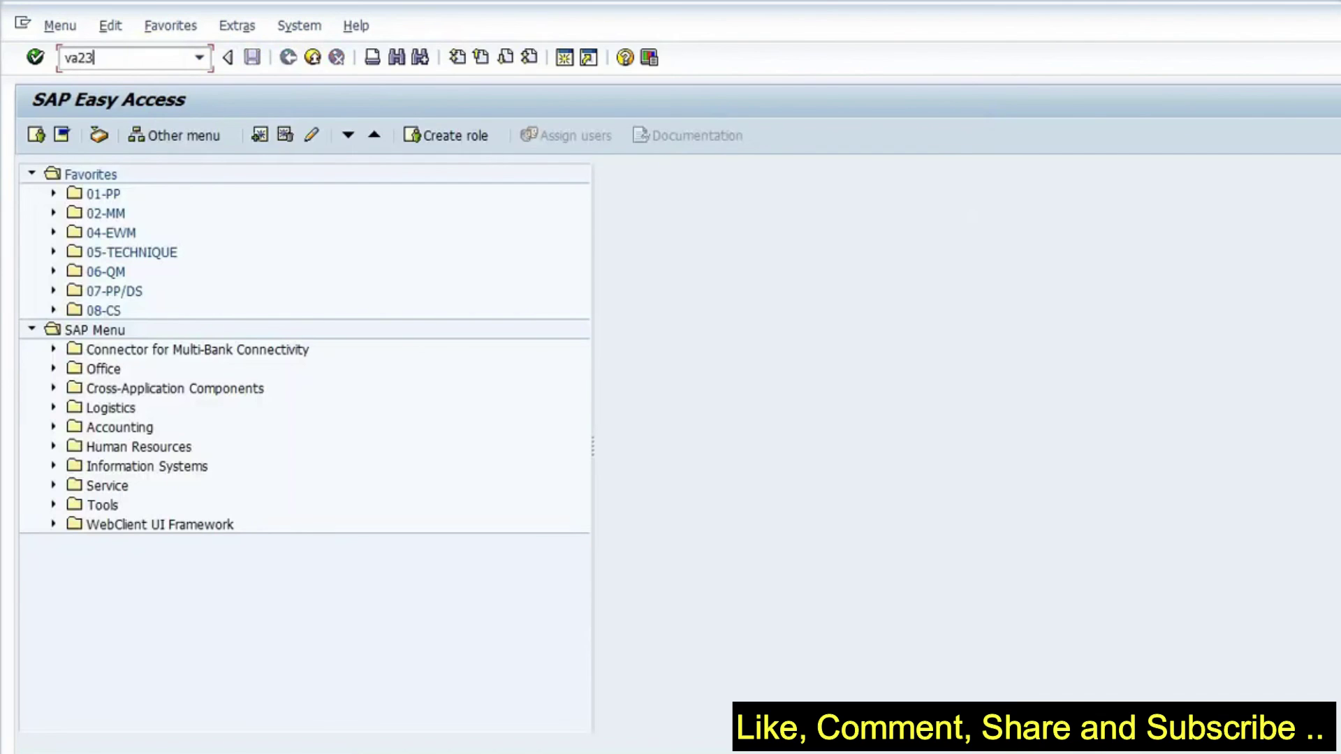
pyautogui.press('Return')
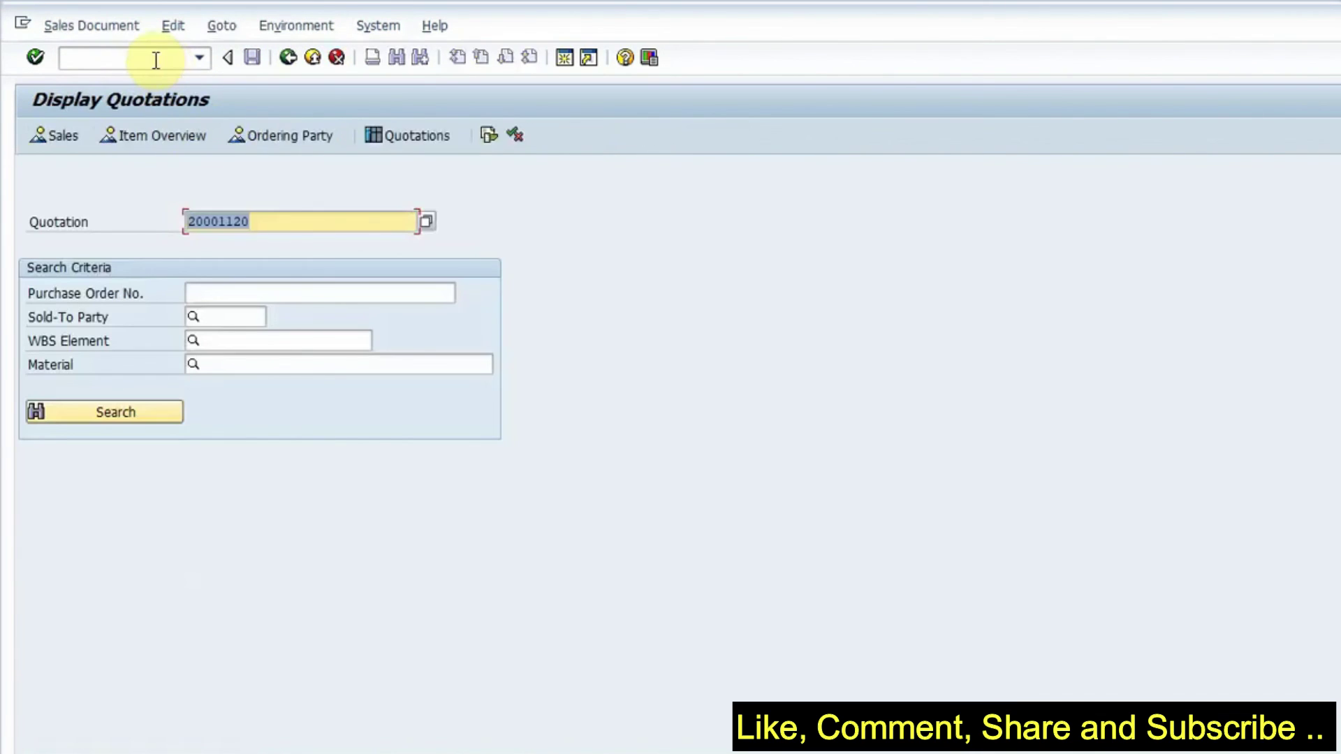
# Display quotation 20001120 and open the detail data for item 10, FG_MTS
pyautogui.click(257, 238)
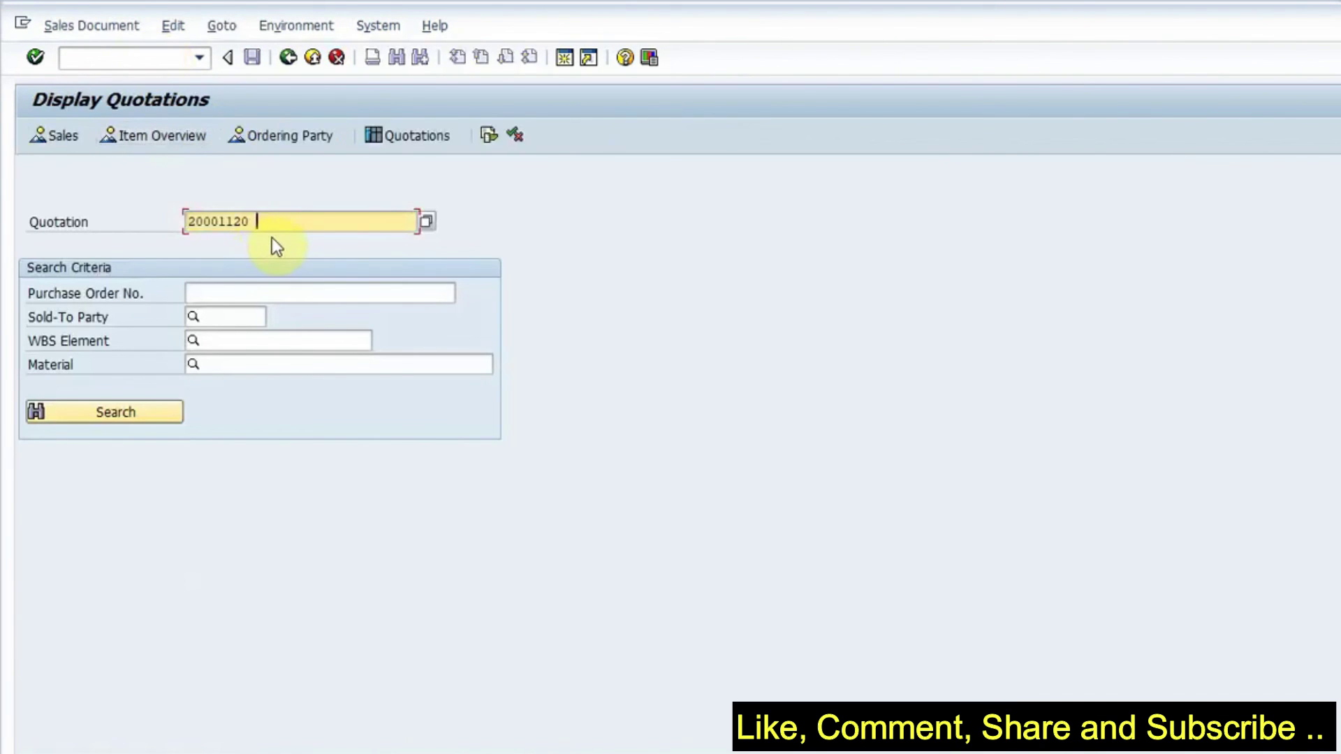
pyautogui.press('Return')
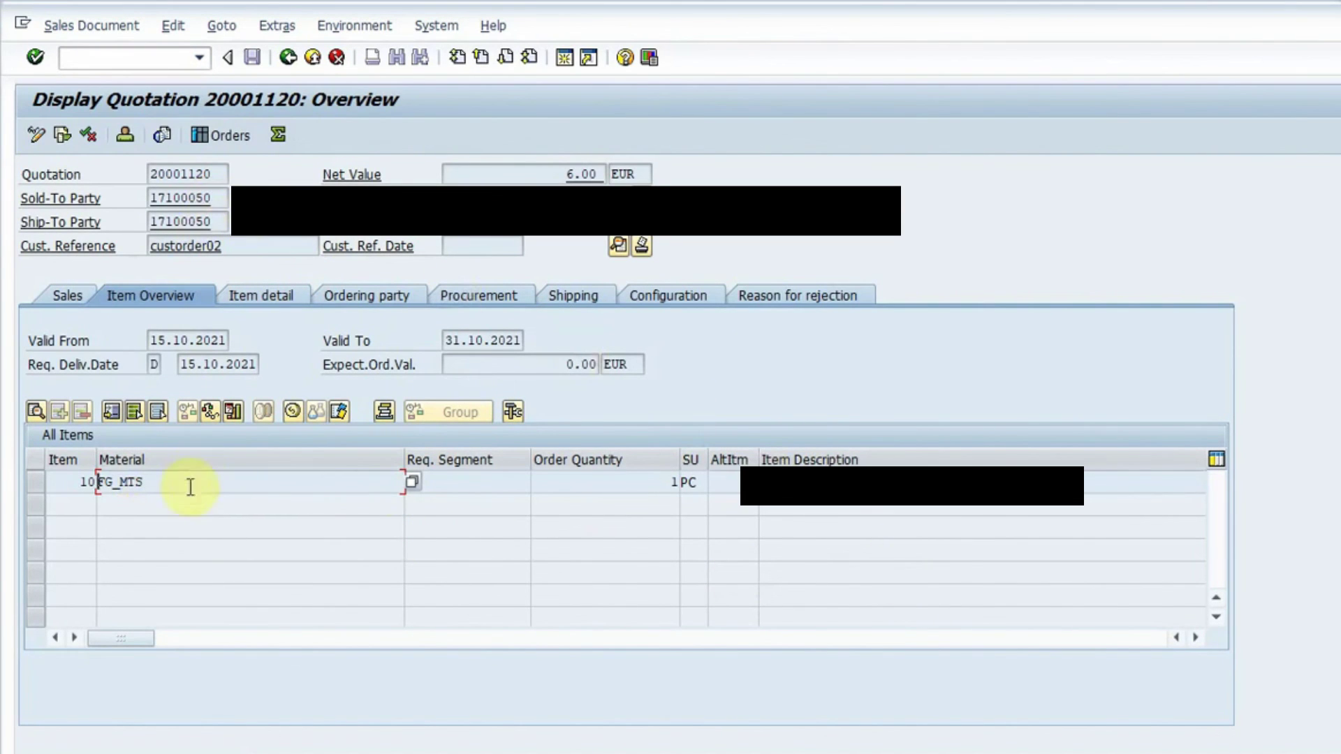
pyautogui.click(199, 172)
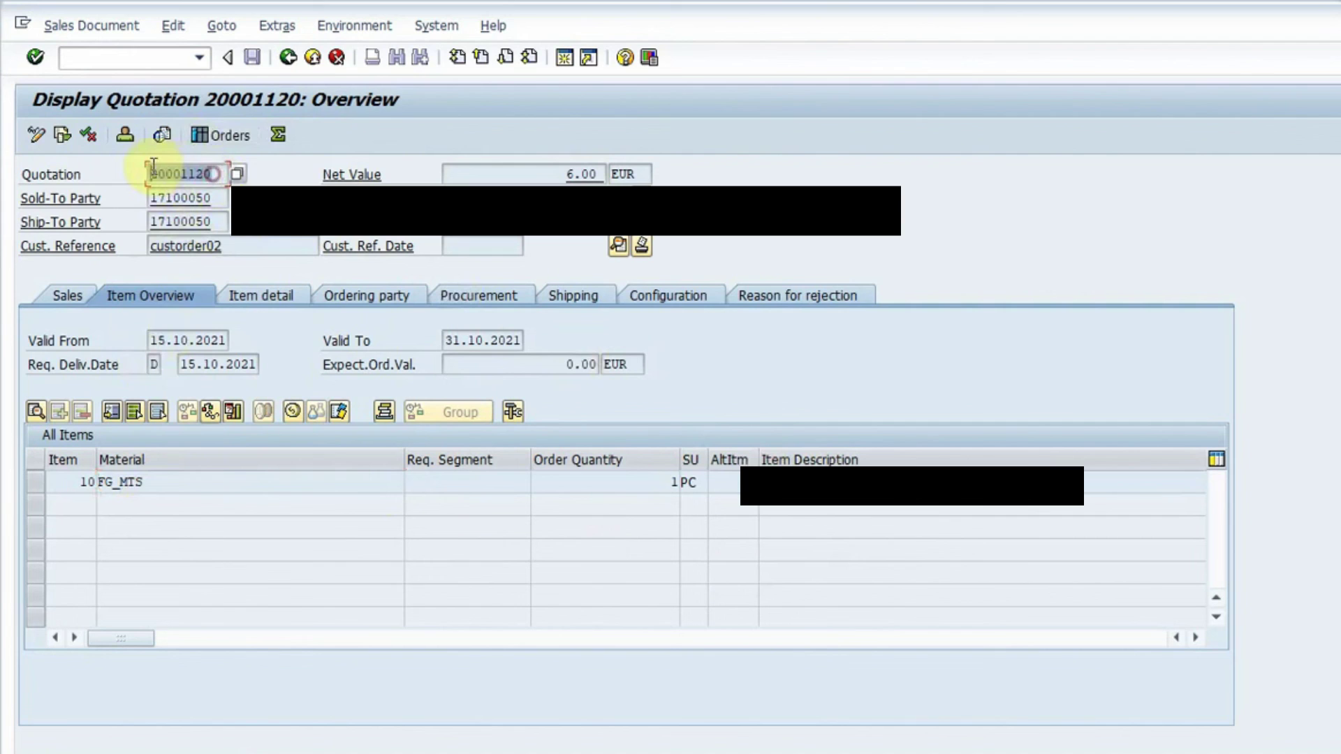
pyautogui.doubleClick(190, 481)
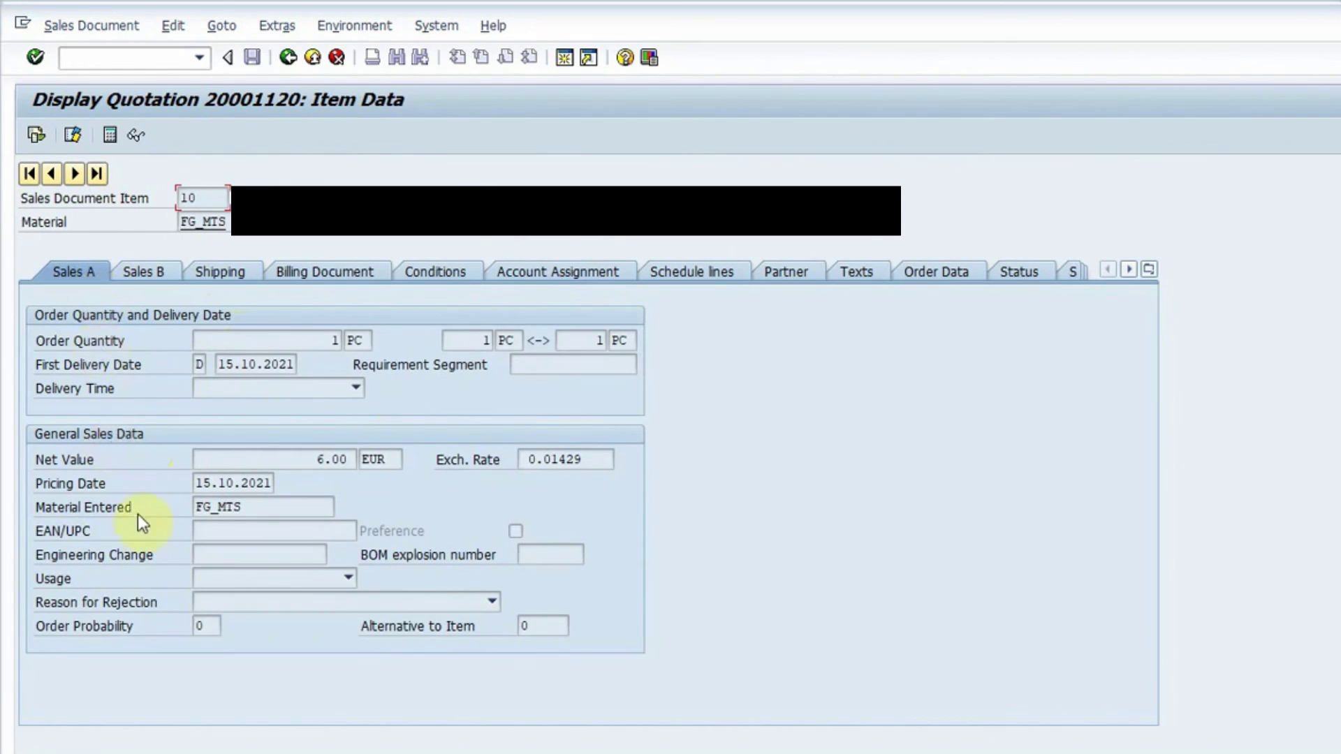
pyautogui.click(224, 269)
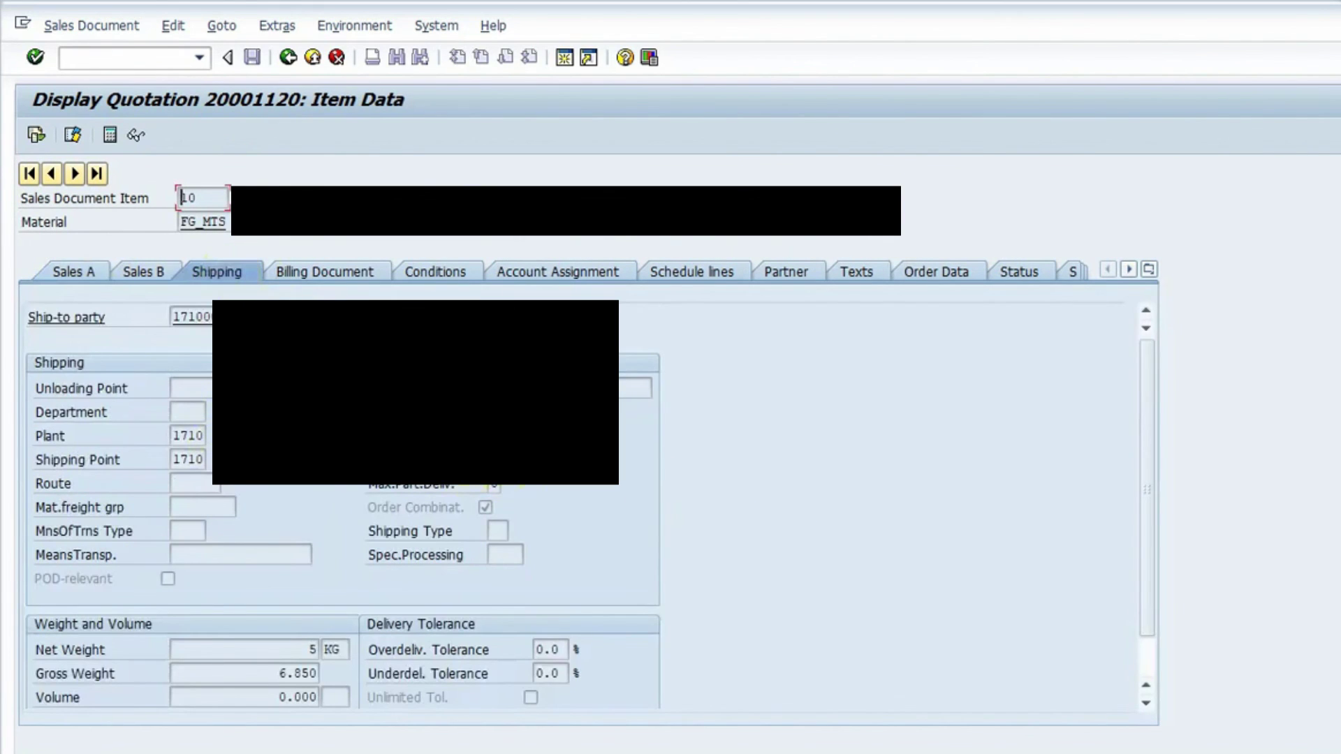
pyautogui.click(719, 271)
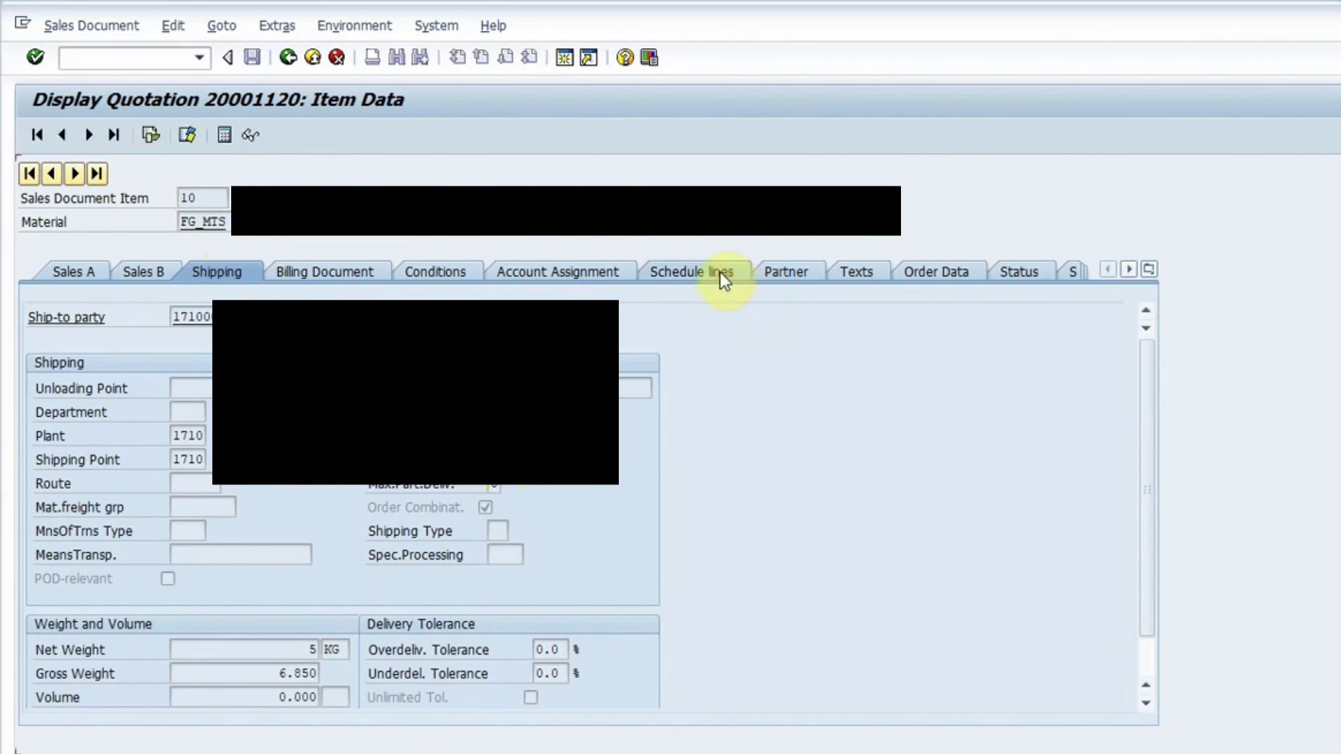
pyautogui.click(502, 481)
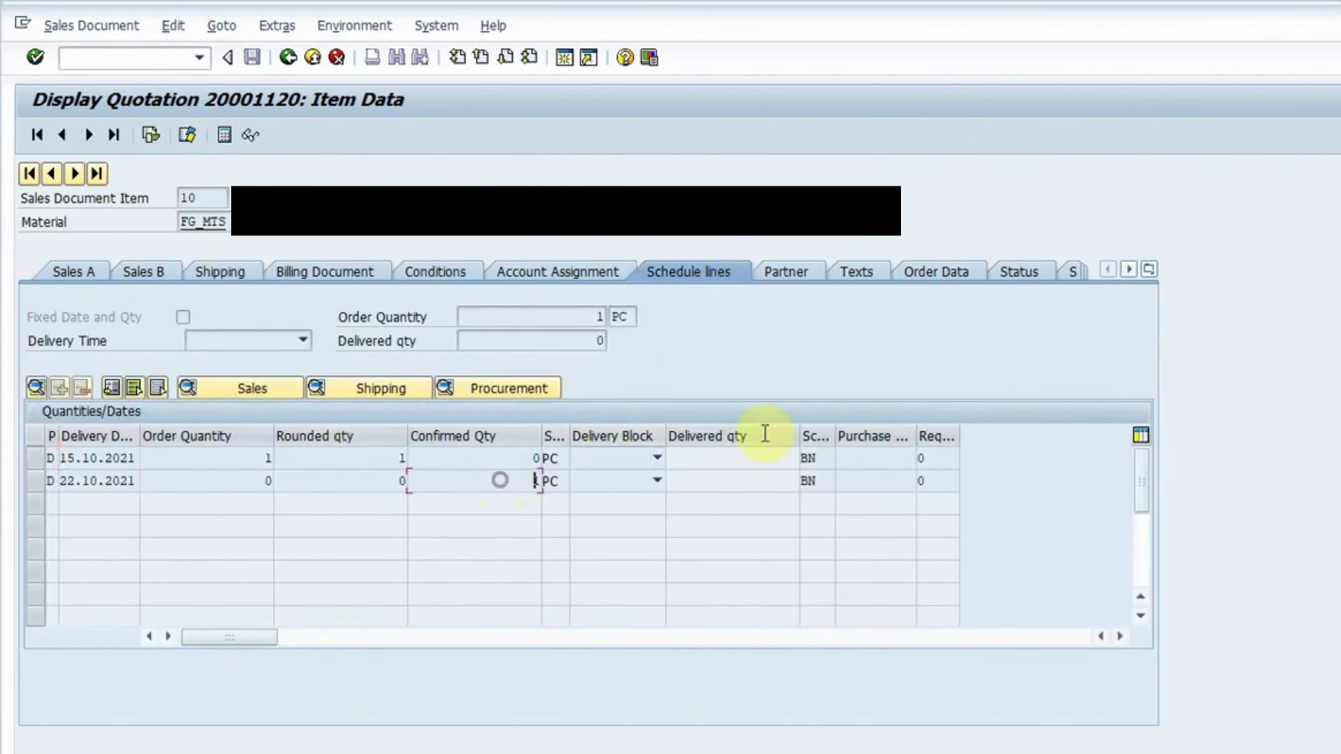
pyautogui.click(1149, 270)
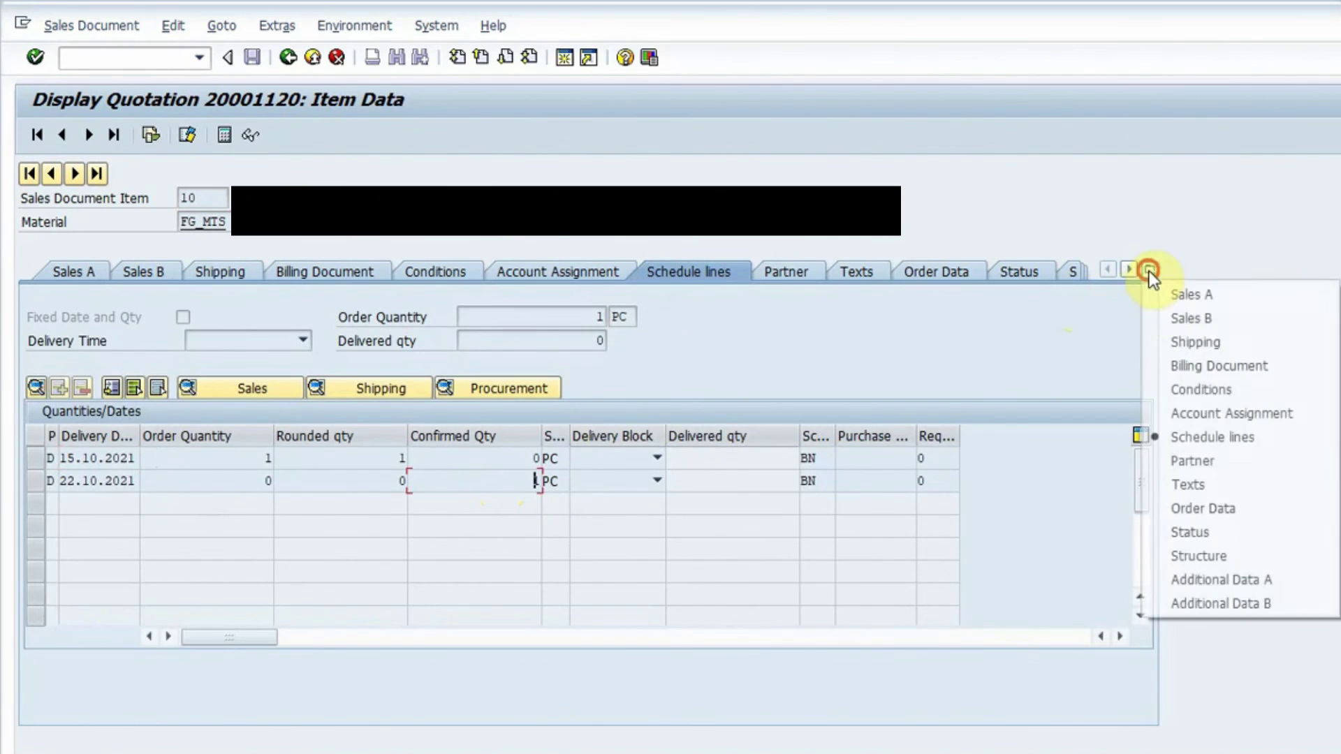
pyautogui.click(1200, 530)
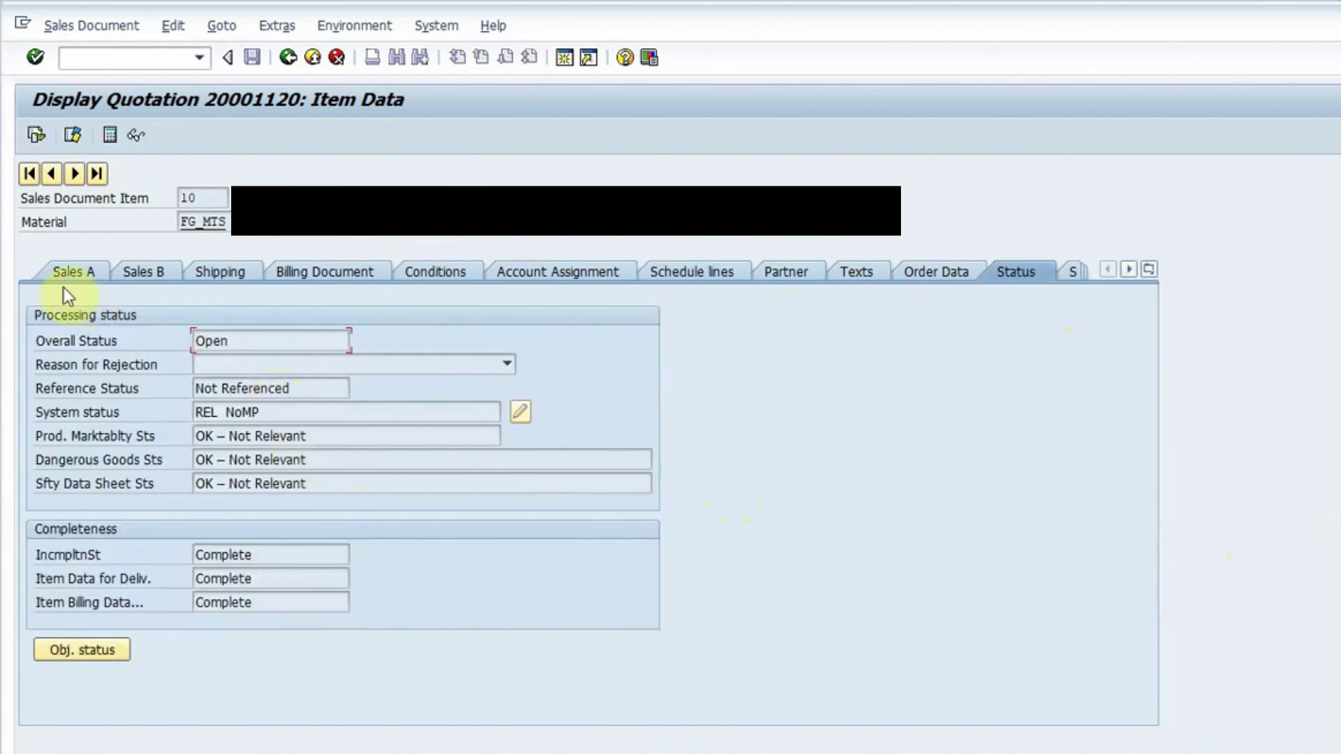
pyautogui.click(66, 274)
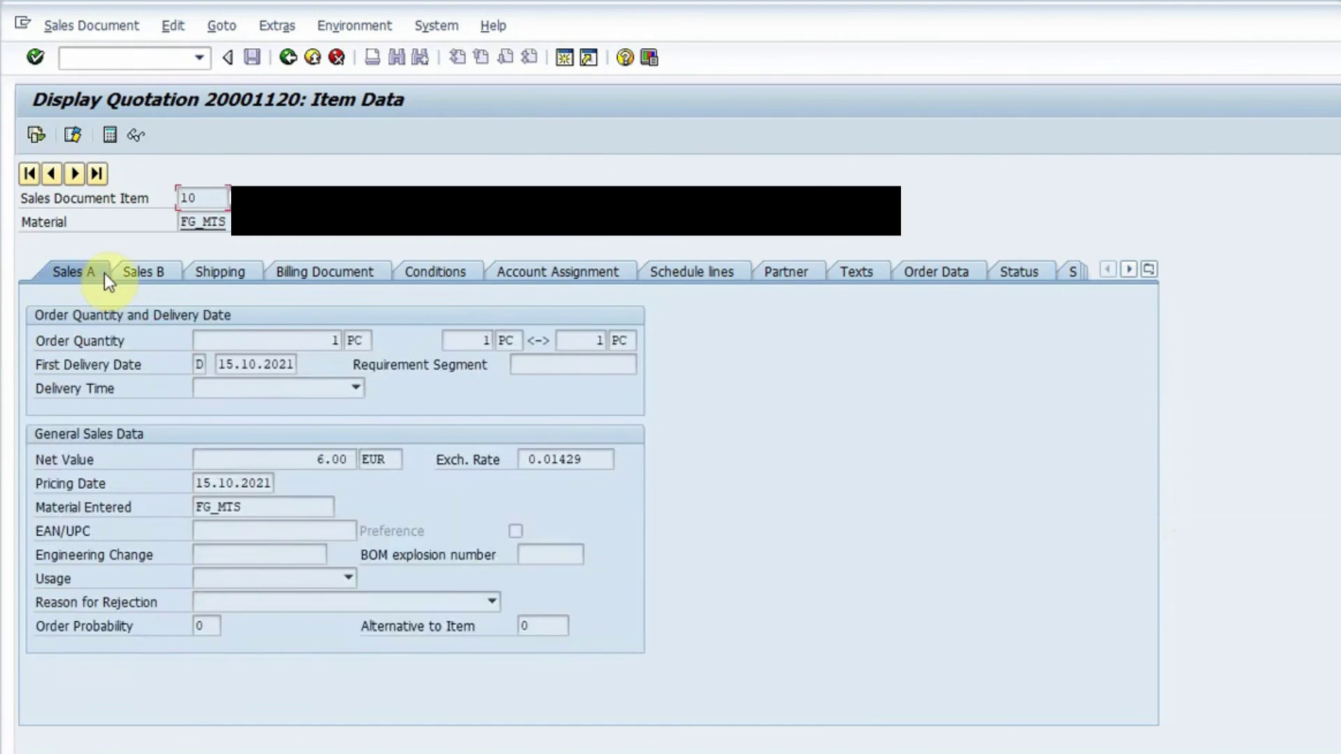
pyautogui.click(141, 271)
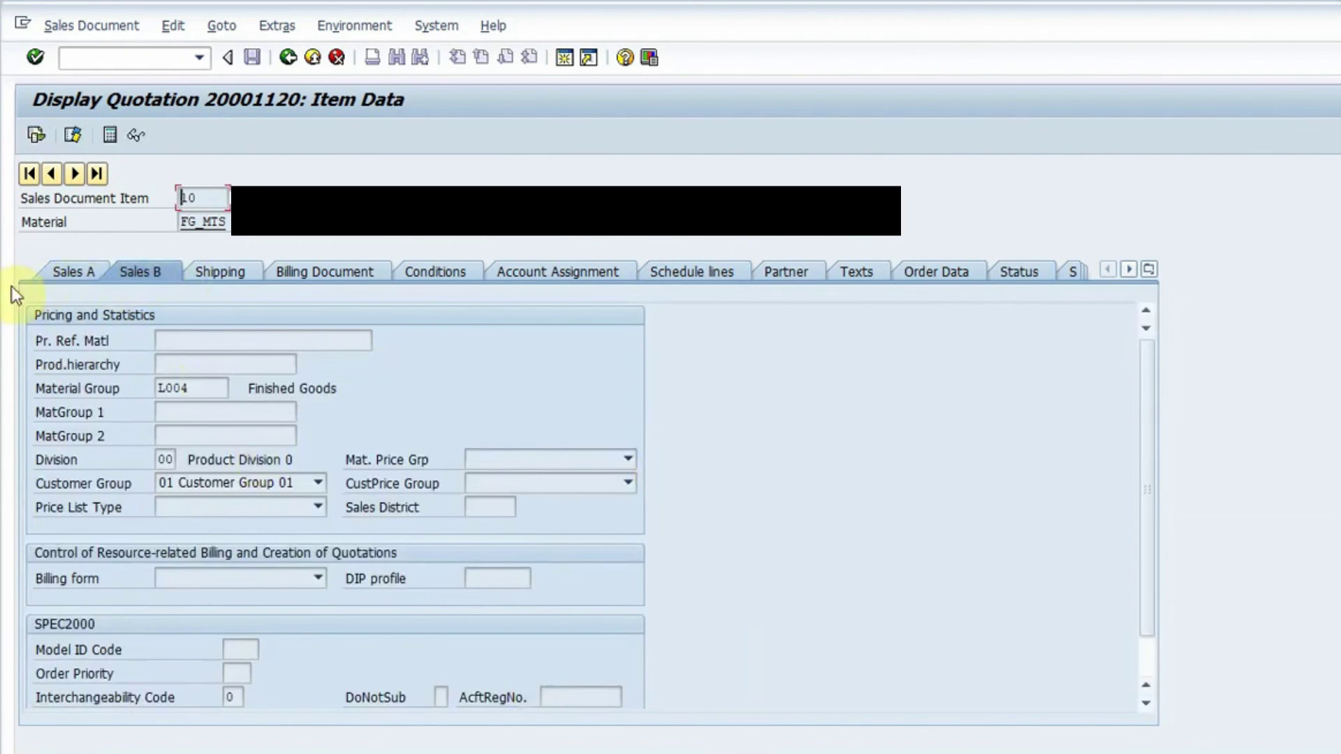
pyautogui.click(77, 271)
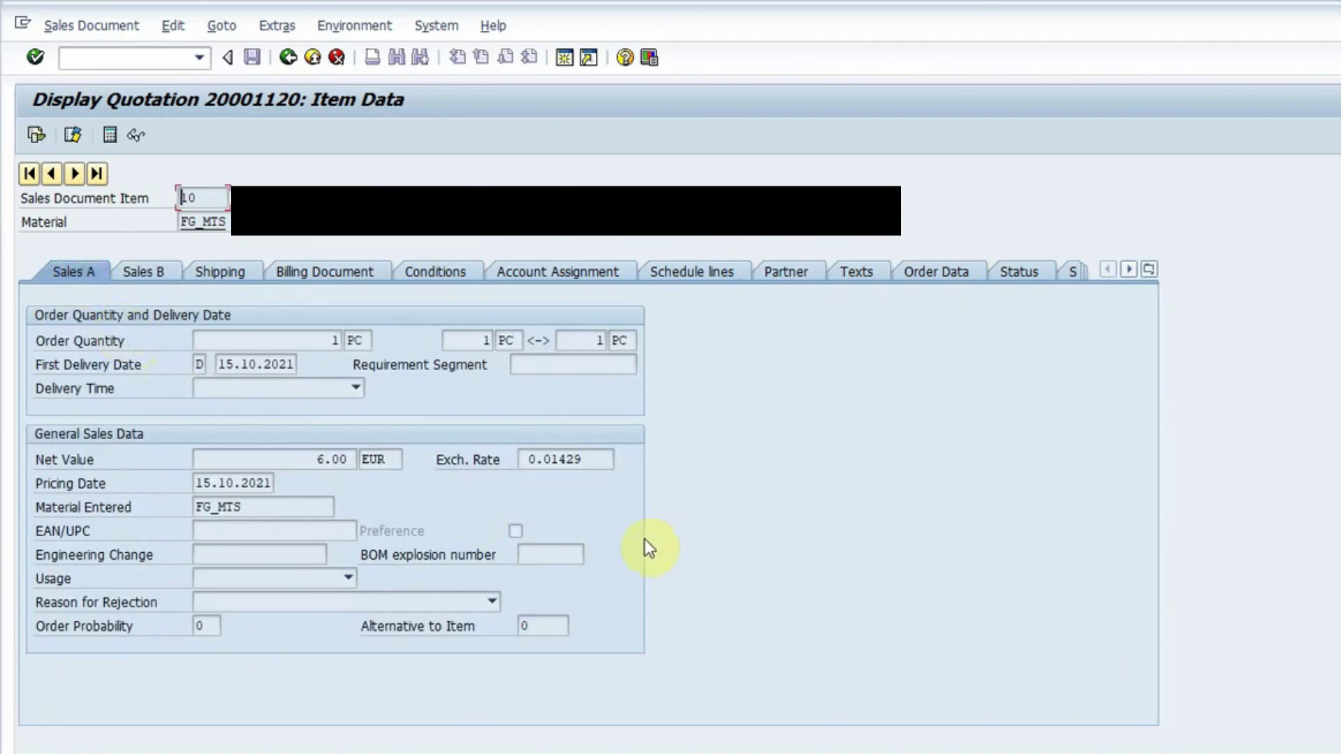